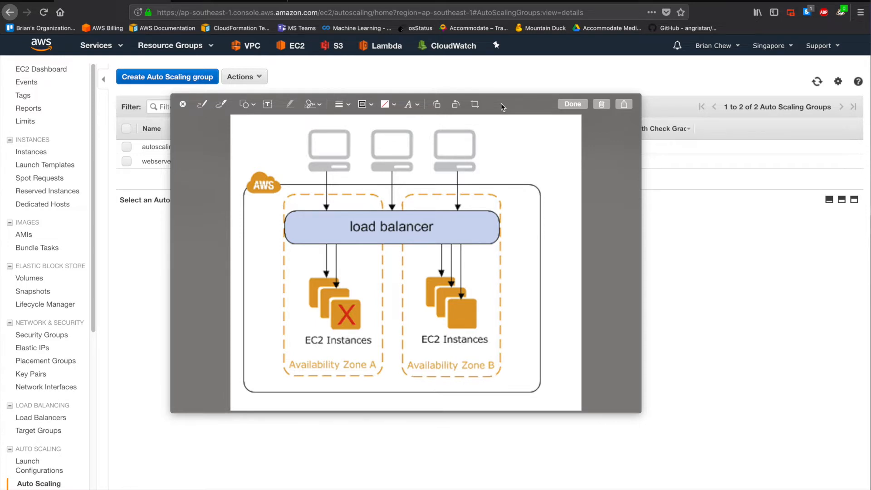
- Move the load balancer diagram out of the way and view the list of EC2 instances
mouse_move(501, 108)
left_mouse_down()
mouse_move(519, 102)
mouse_move(514, 180)
mouse_move(532, 135)
mouse_move(870, 122)
left_mouse_up()
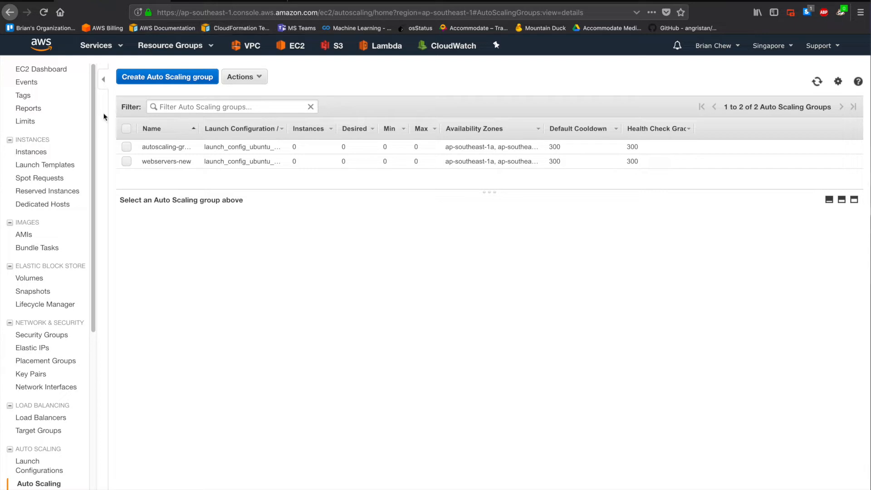
left_click(31, 153)
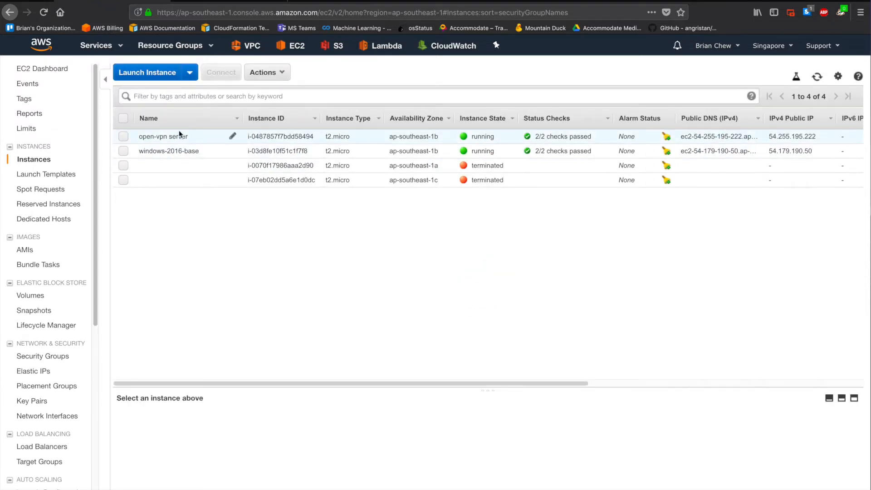
- Open the list of owned AMIs and select the ubuntu_1604_apache2 image to view its details
scroll(75, 403, "down", 5)
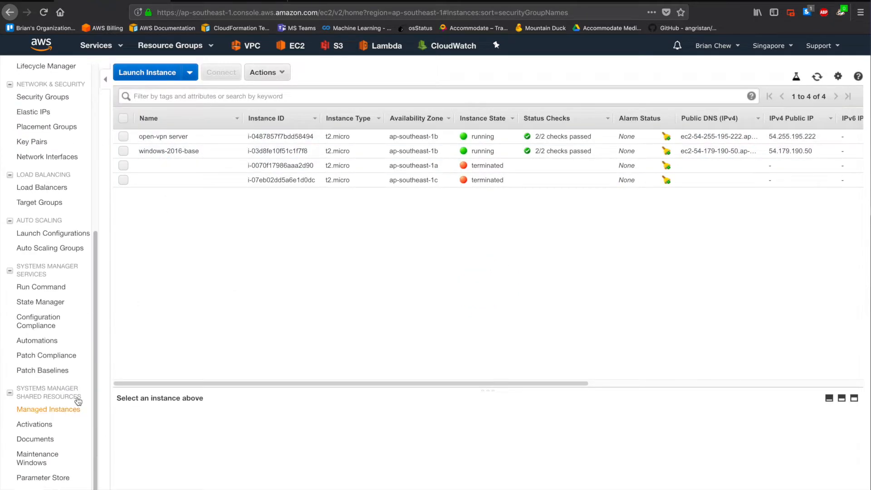
scroll(81, 387, "up", 3)
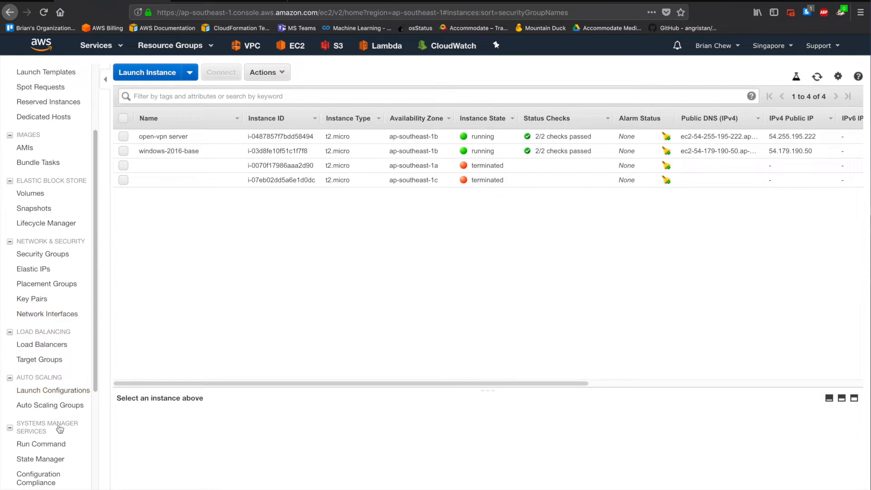
scroll(55, 408, "down", 4)
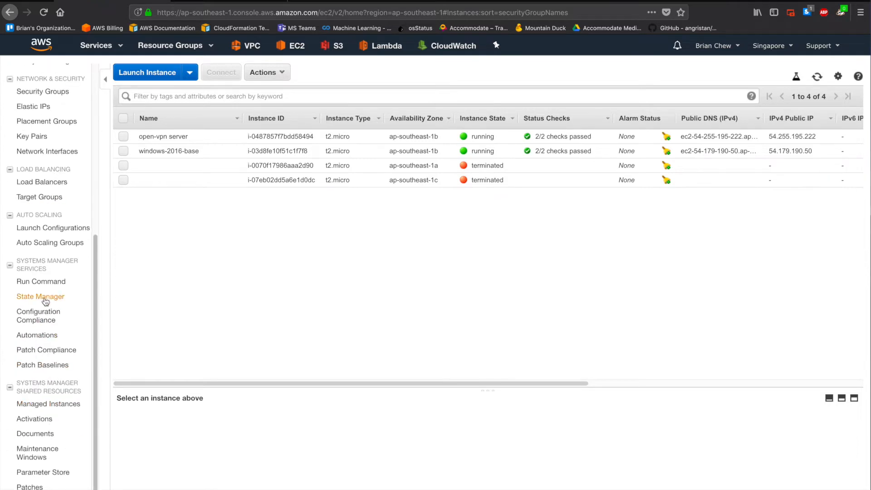
scroll(54, 177, "up", 3)
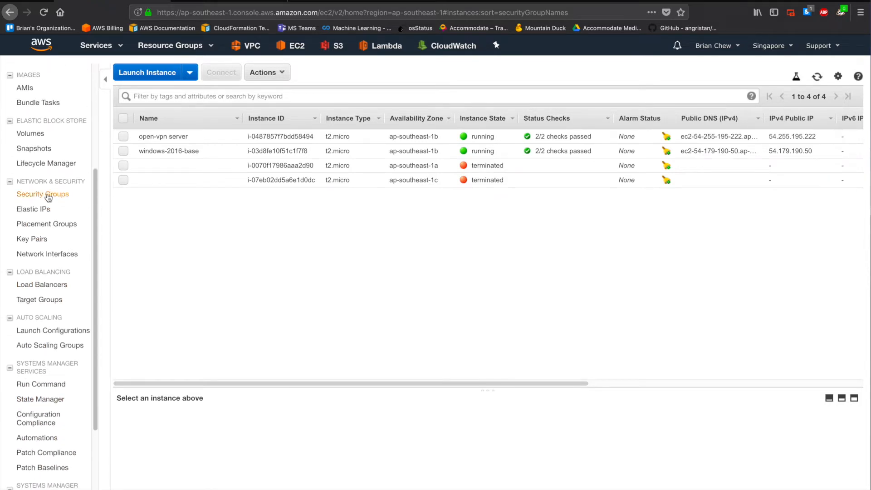
left_click(25, 87)
left_click(252, 152)
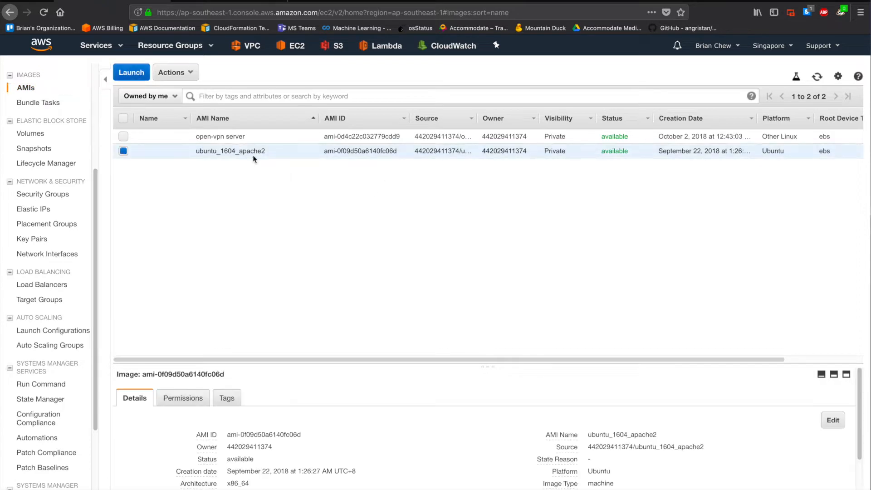
left_click_drag(265, 151, 188, 150)
- Start creating a new Application Load Balancer for HTTP/HTTPS traffic from the load balancer list
scroll(32, 403, "down", 1)
scroll(32, 404, "down", 2)
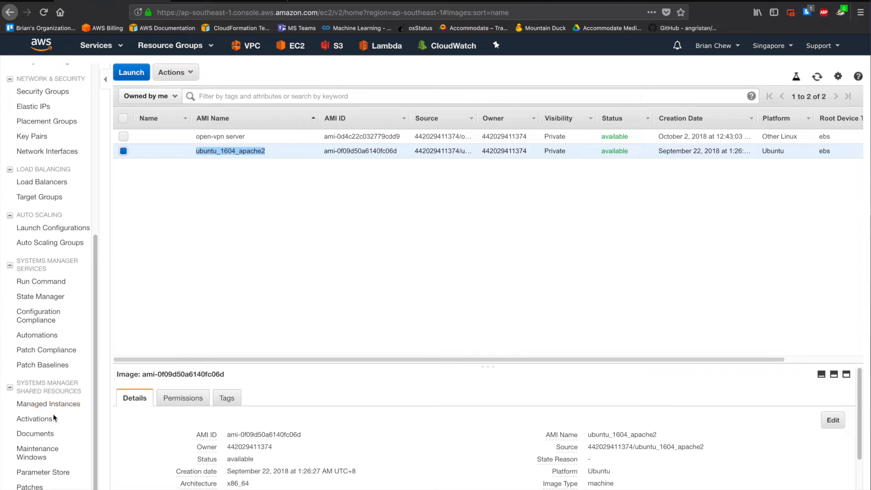
scroll(27, 318, "up", 5)
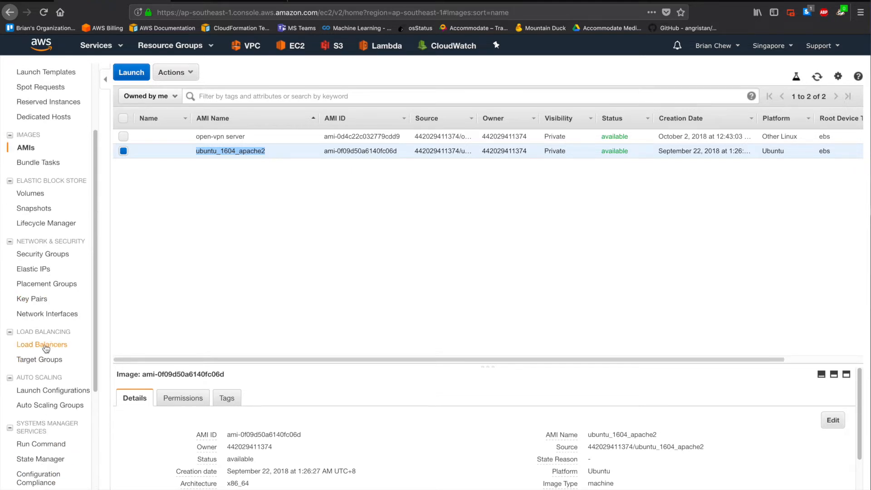
left_click(45, 346)
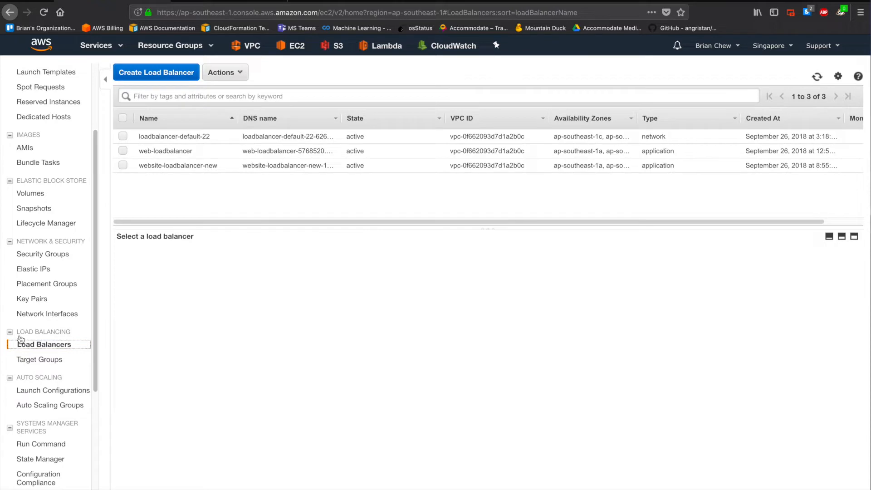
left_click(163, 72)
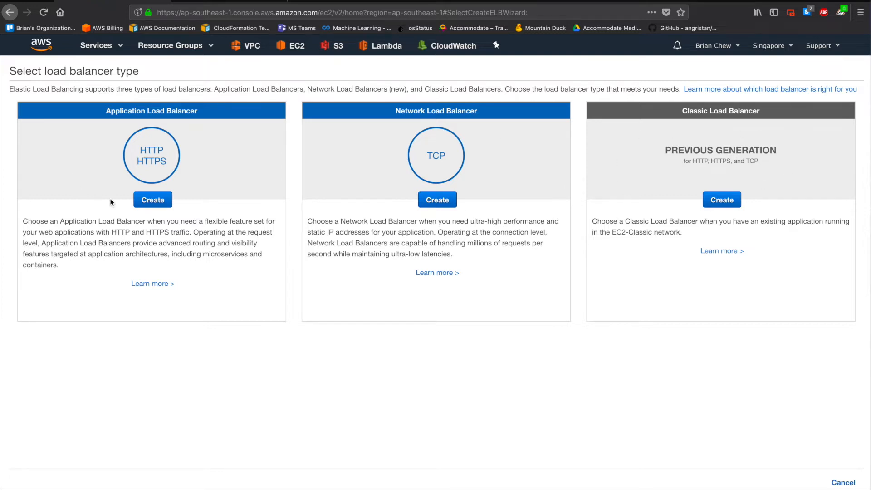
left_click(146, 200)
- Name the load balancer with the owner's first name followed by "-LB1"
left_click(165, 153)
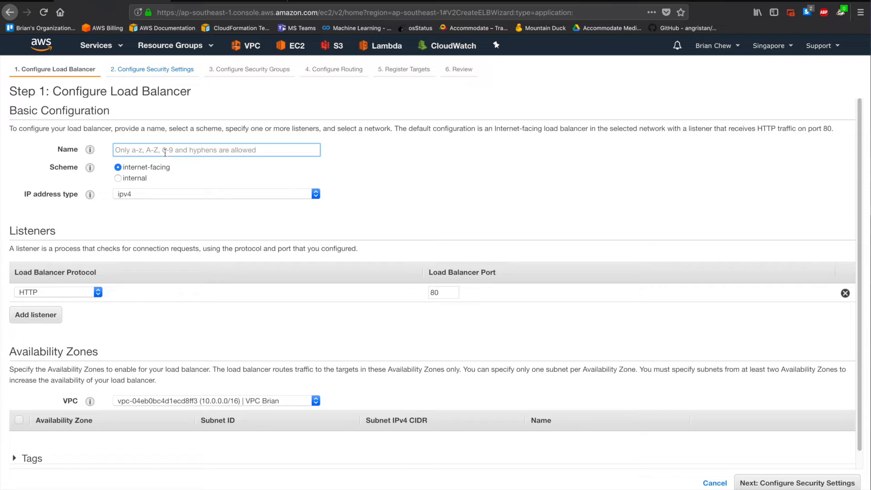
type("rian-t")
type("B1")
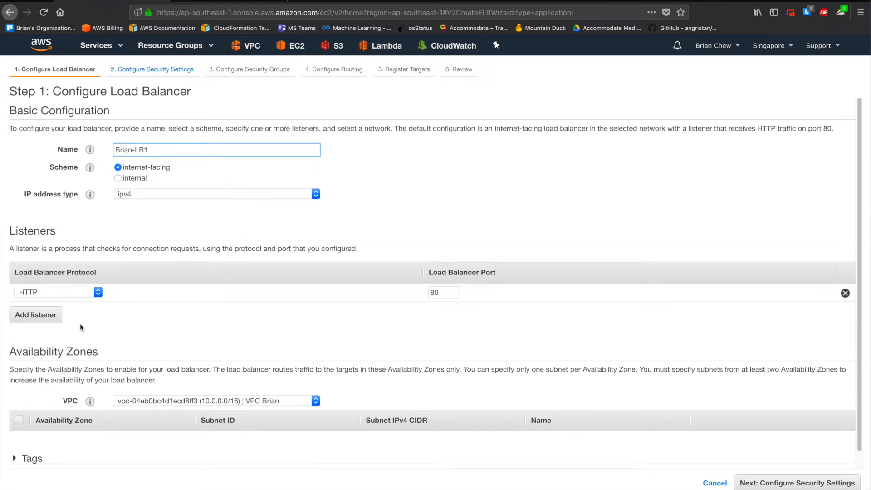
- Review the protocol options for the load balancer's listener
triple_click(238, 250)
left_click(146, 255)
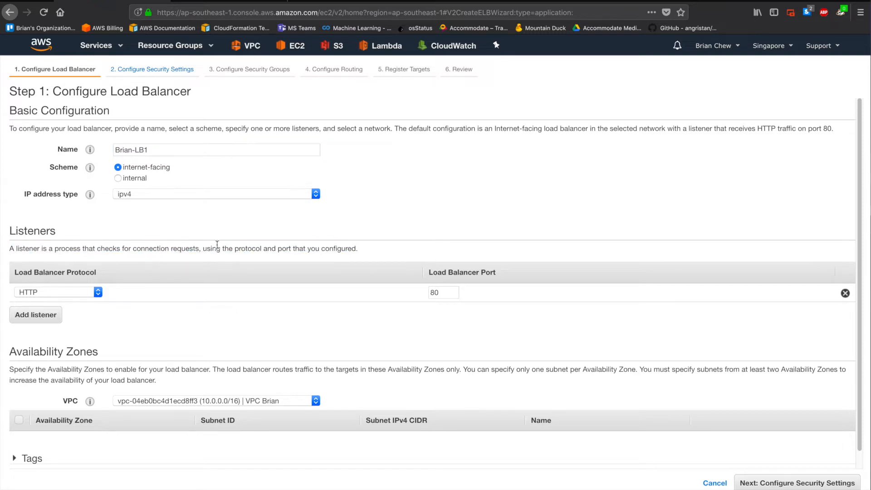
left_click(75, 292)
left_click(75, 292)
left_click(75, 292)
left_click(75, 293)
- Set the load balancer's VPC to the aws default vpc (172.31.0.0/16)
scroll(187, 321, "down", 1)
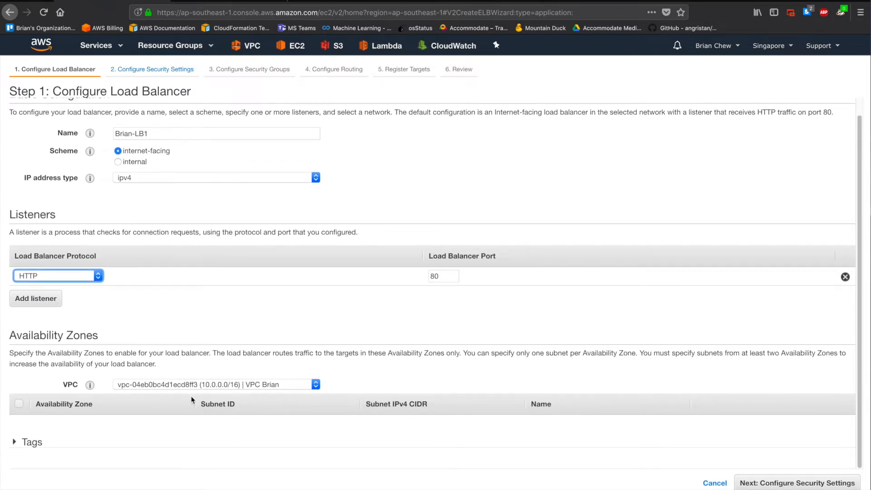
left_click(168, 384)
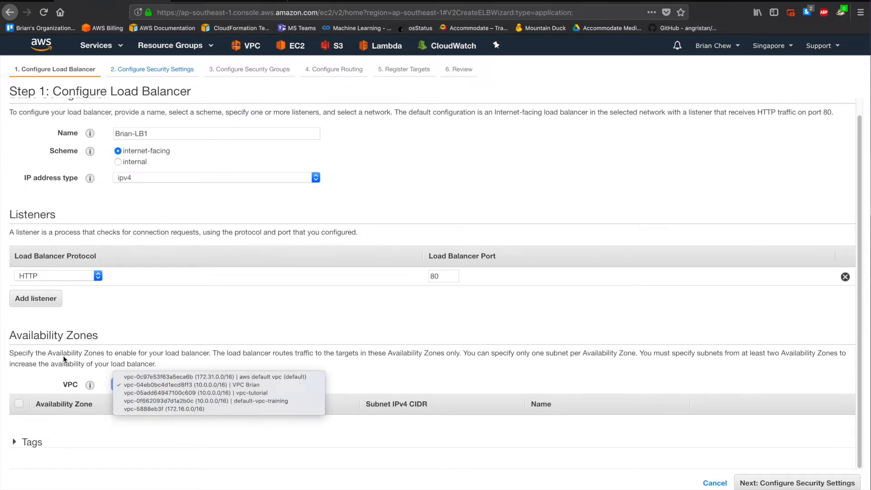
left_click(136, 348)
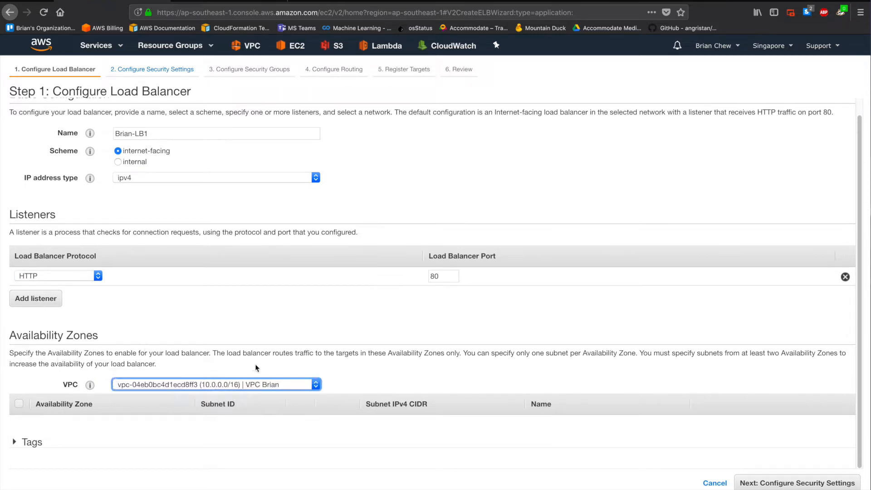
left_click(236, 385)
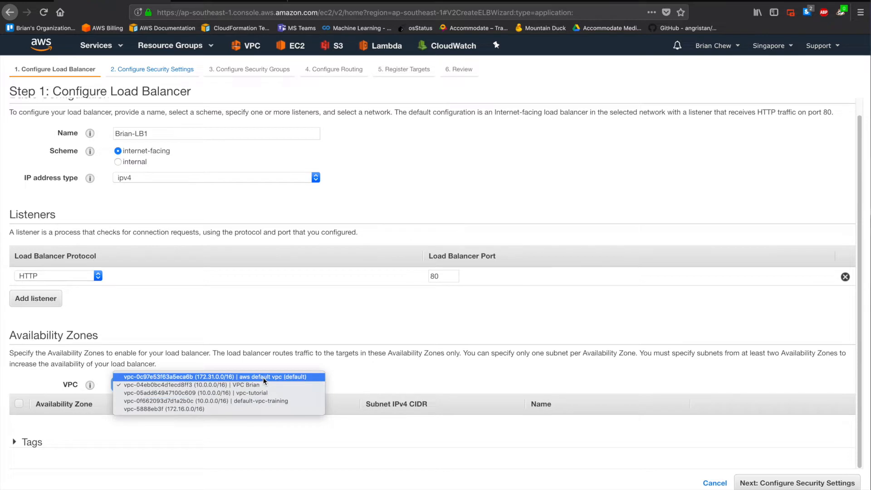
left_click(266, 376)
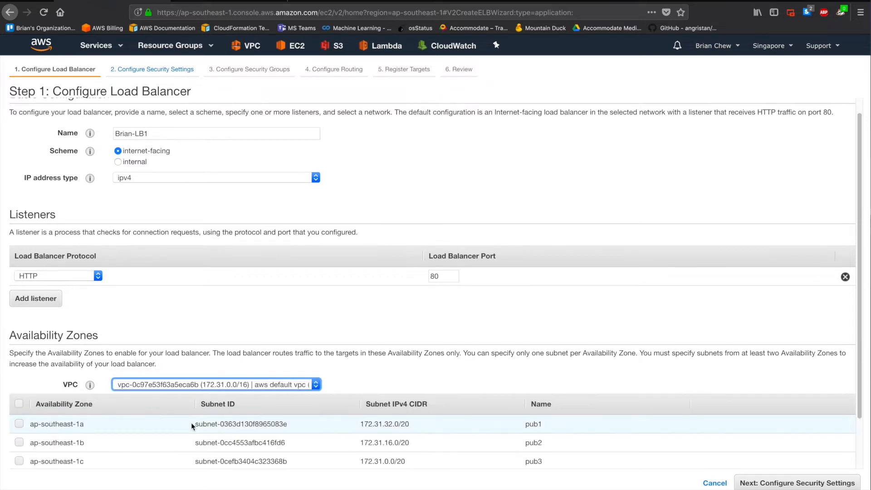
- Enable the ap-southeast-1a, ap-southeast-1b and ap-southeast-1c zones and continue past the security settings to the security group configuration
scroll(189, 422, "down", 2)
left_click(50, 373)
left_click(50, 391)
left_click(47, 405)
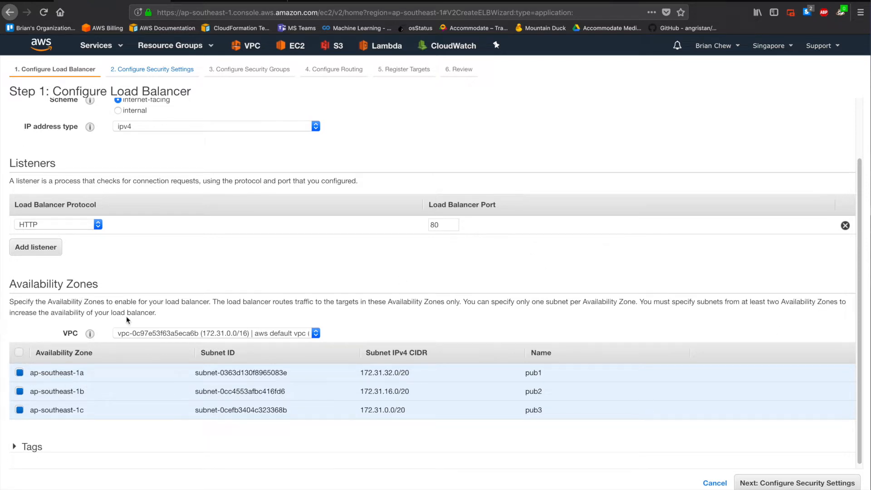
left_click(771, 482)
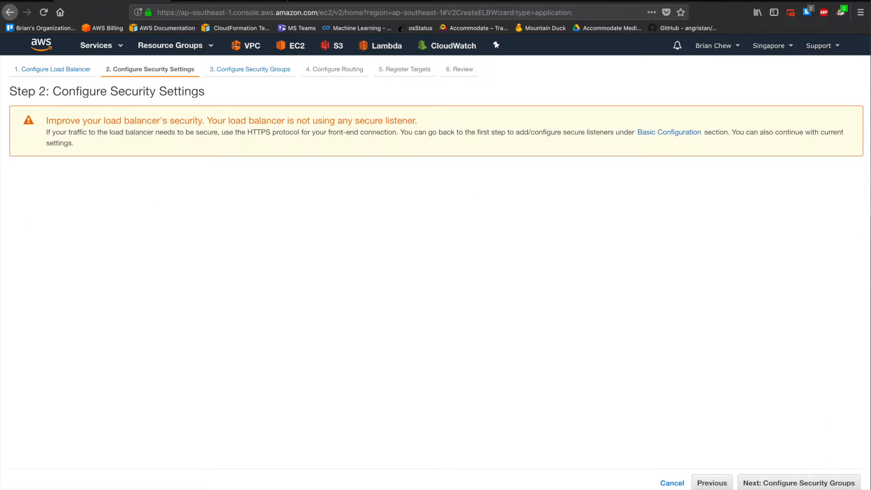
left_click(798, 483)
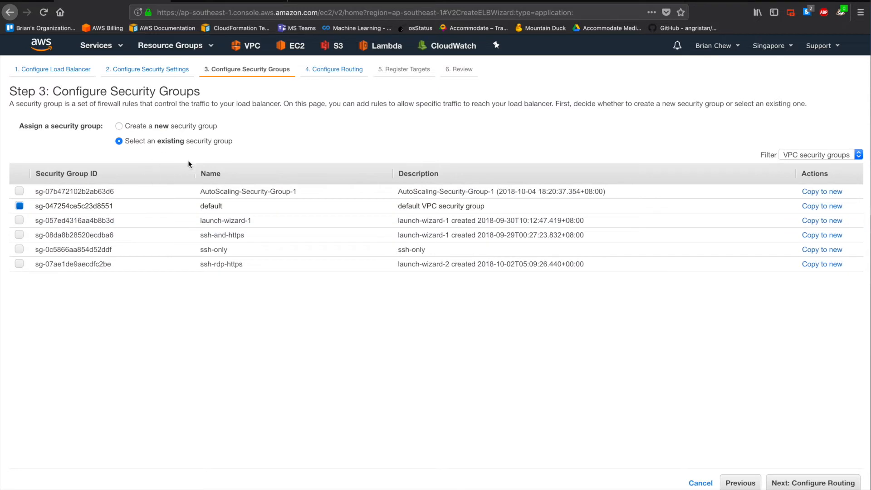
- Assign a new security group with its rule type set to HTTP, and continue to the routing configuration
left_click(151, 127)
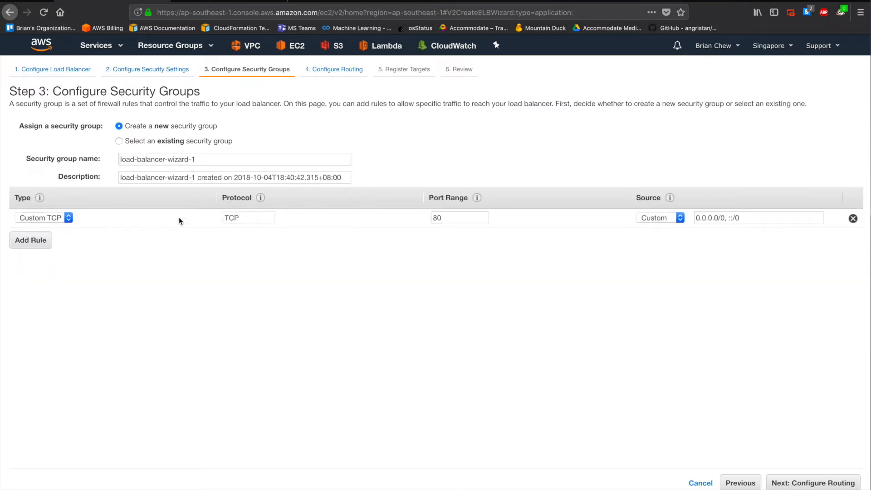
left_click(61, 217)
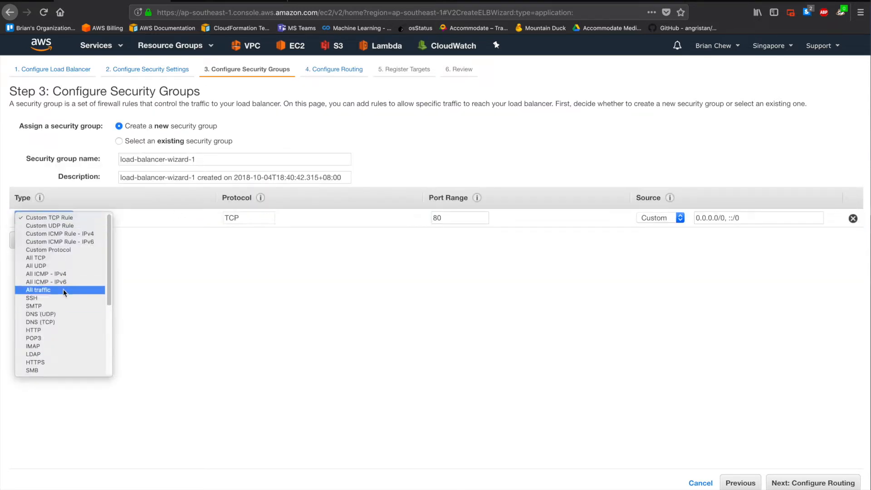
left_click(54, 330)
left_click(738, 266)
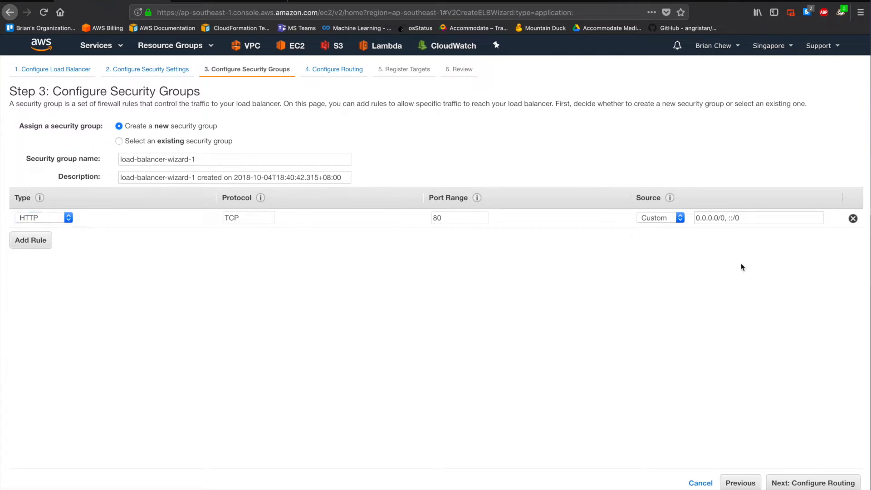
left_click(813, 482)
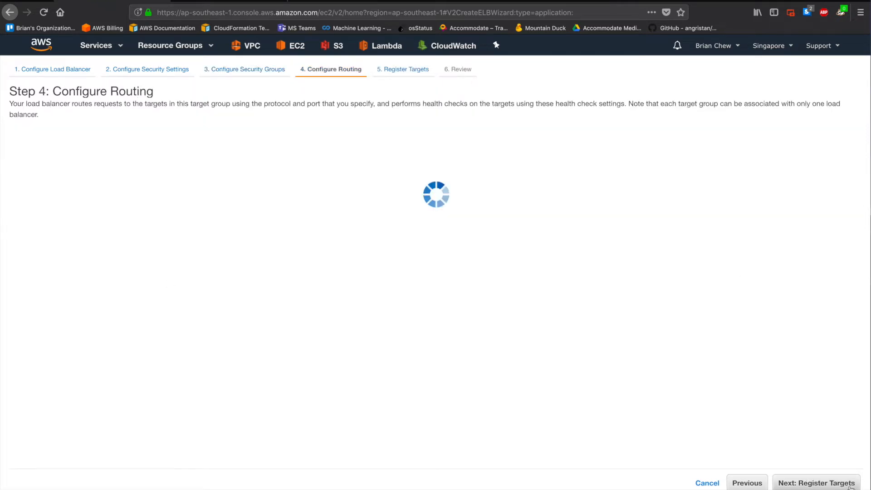
- Name the new target group with the owner's first name followed by "-TG"
left_click(224, 154)
left_click(224, 155)
left_click(221, 172)
type("Brian")
key("BackSpace")
type("an-TG")
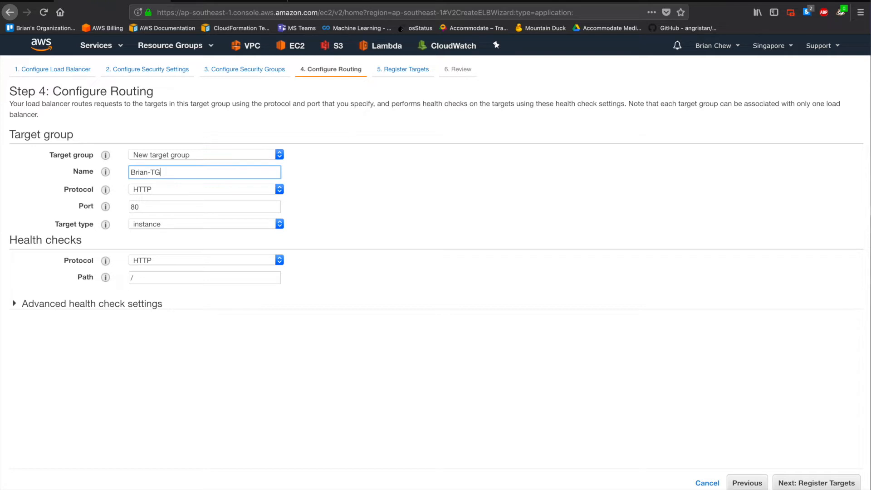
- Bring back the load balancer diagram, circle the EC2 instances in Availability Zone A, and revert the markup
left_click_drag(870, 270, 603, 93)
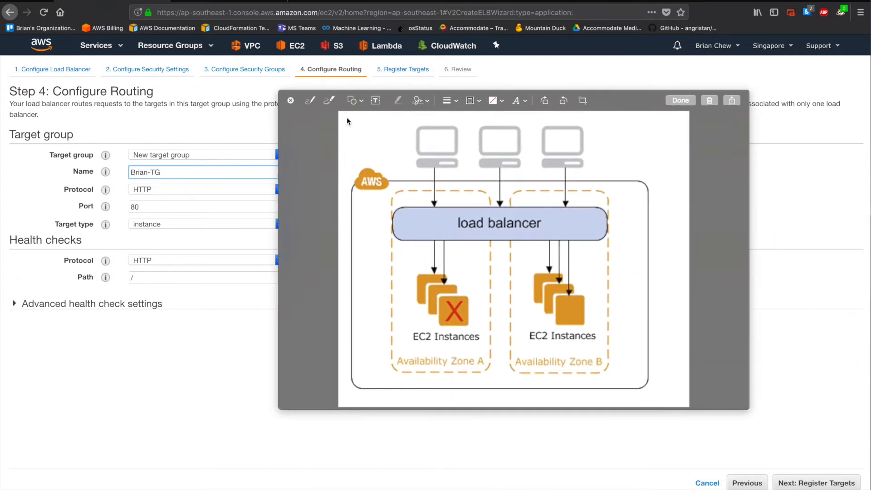
left_click(309, 101)
mouse_move(442, 251)
left_mouse_down()
mouse_move(400, 285)
mouse_move(438, 243)
mouse_move(467, 255)
mouse_move(470, 292)
mouse_move(399, 285)
mouse_move(383, 252)
mouse_move(448, 234)
mouse_move(449, 250)
left_mouse_up()
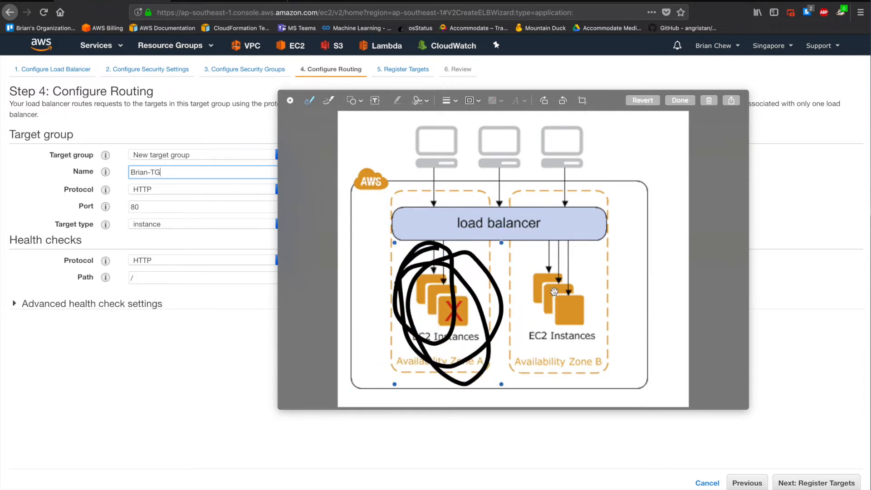
left_click(635, 100)
left_click_drag(627, 94, 870, 77)
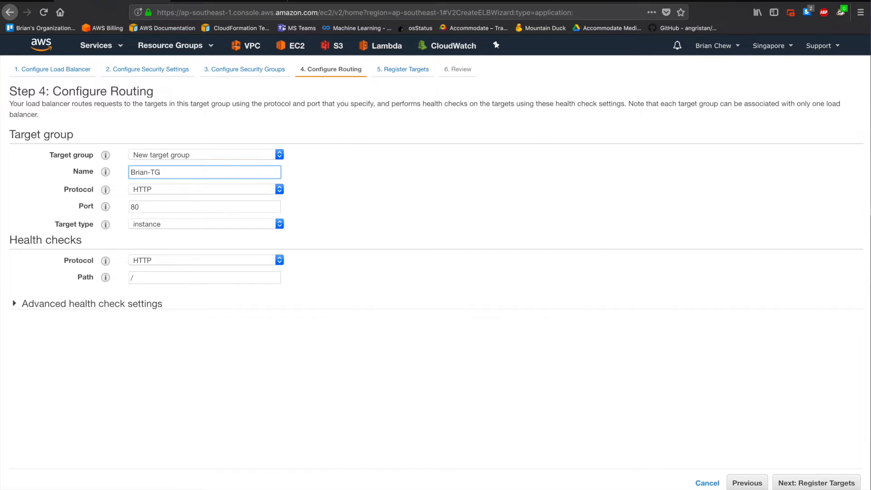
left_click(522, 202)
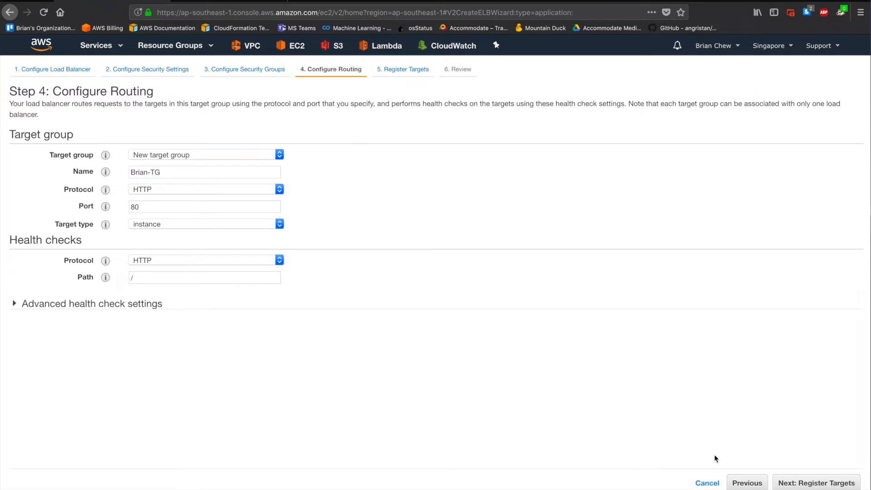
- Create the load balancer without registering any targets and close the creation status page
left_click(816, 482)
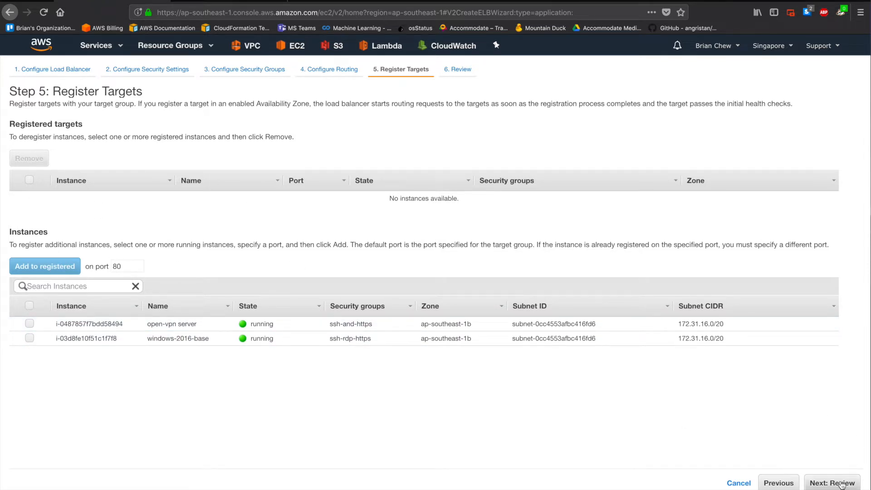
left_click(856, 485)
left_click(843, 482)
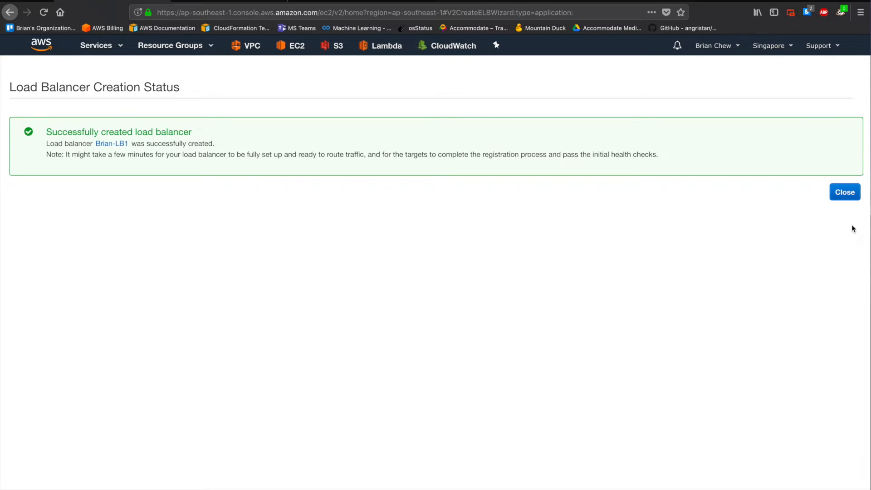
left_click(836, 199)
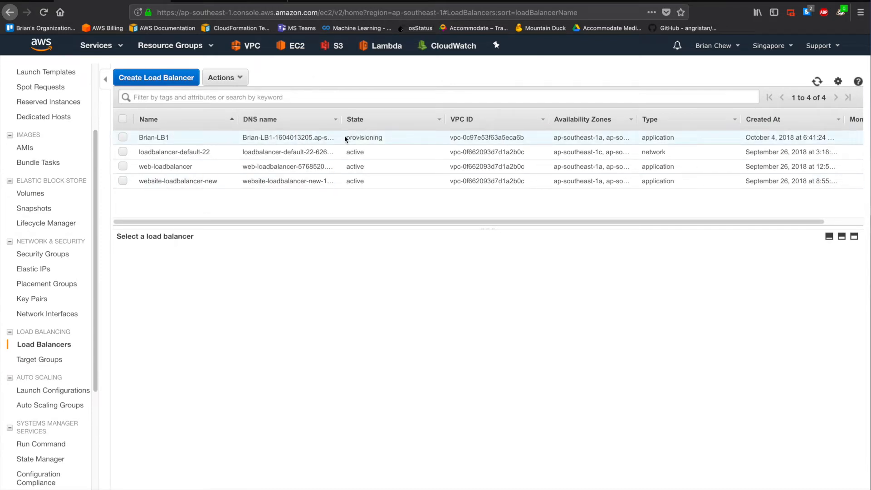
- Open the target groups list to check the newly created target group
left_click(44, 364)
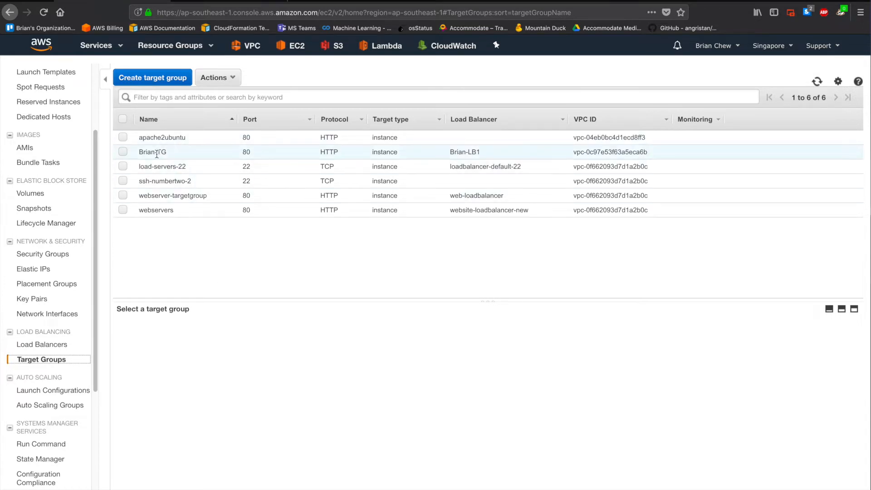
- Check the load balancers list and inspect the details of the existing launch configuration launch_config_ubuntu_1604_apache2CopyCopy
left_click(41, 345)
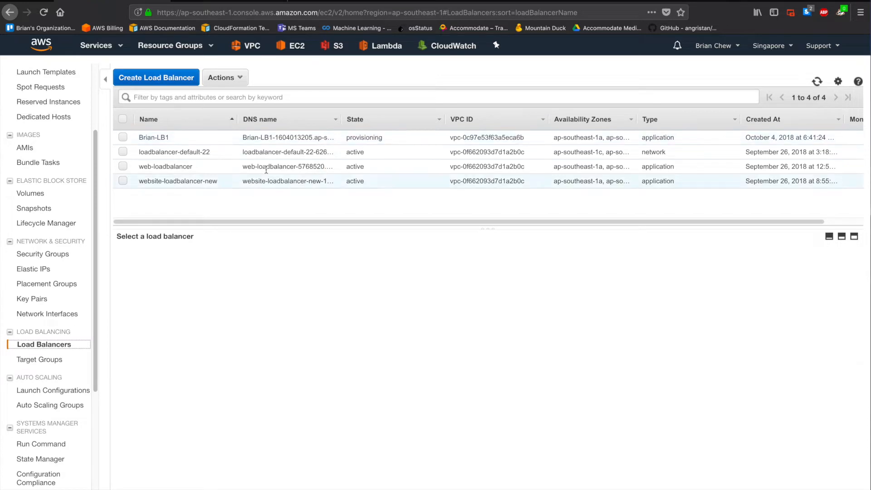
left_click(60, 391)
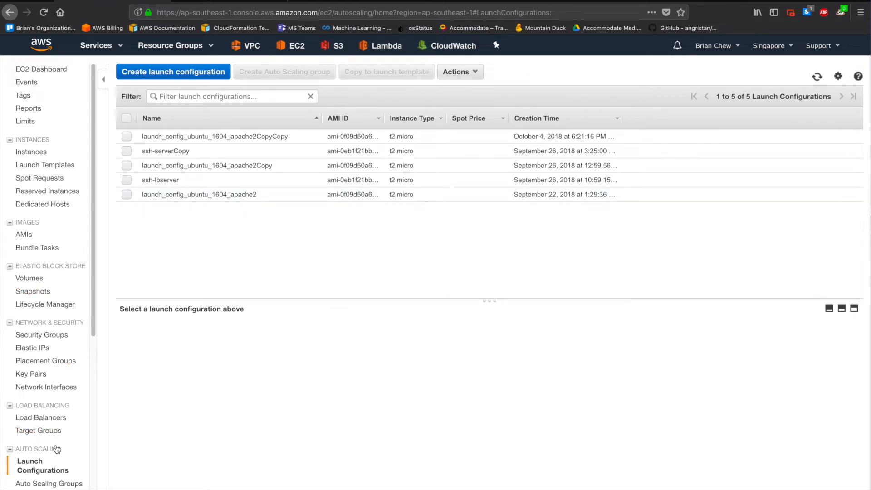
scroll(58, 449, "down", 1)
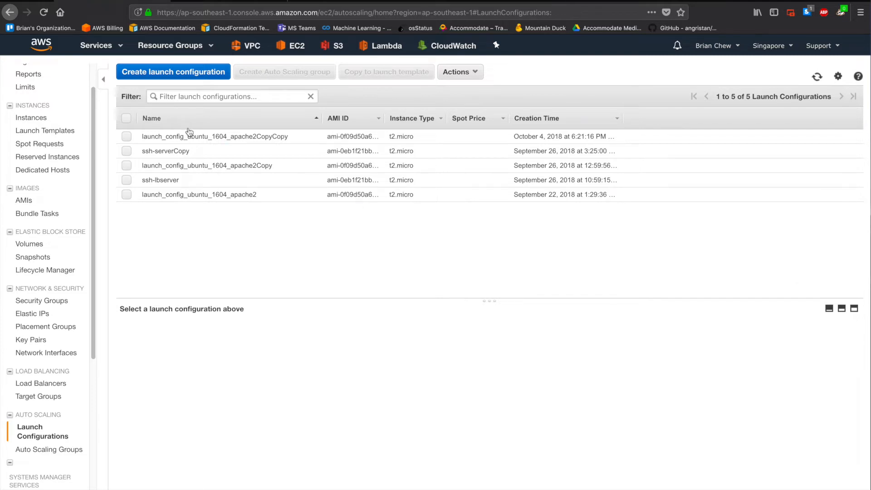
left_click(241, 136)
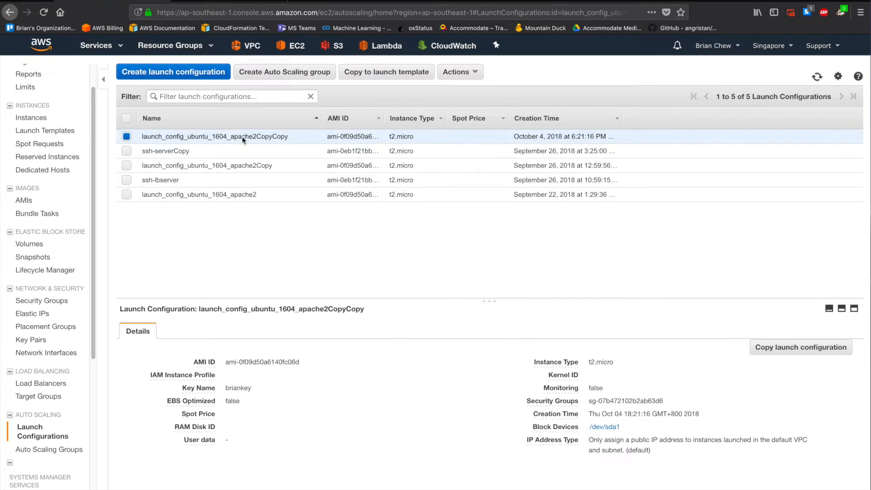
right_click(243, 136)
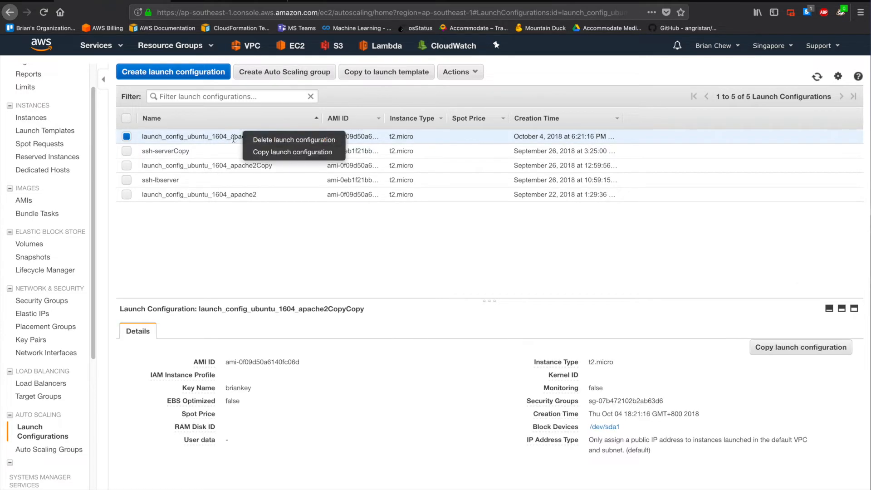
left_click(384, 259)
- Start a new launch configuration from the self-owned ubuntu_1604_apache2 AMI, keeping the t2.micro instance type
left_click(210, 76)
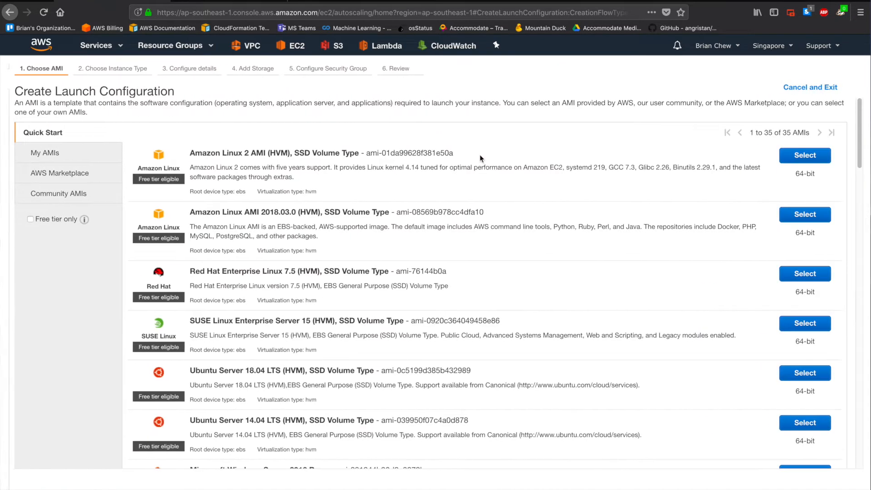
left_click(76, 192)
left_click(74, 158)
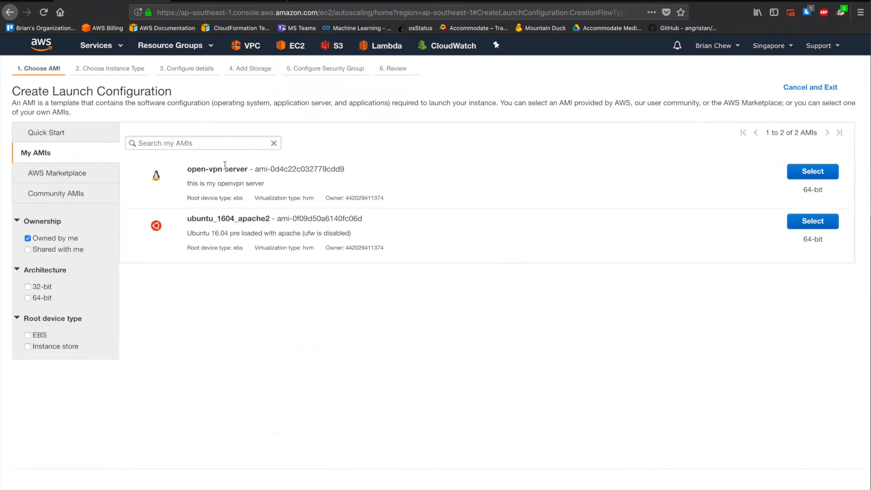
left_click(798, 221)
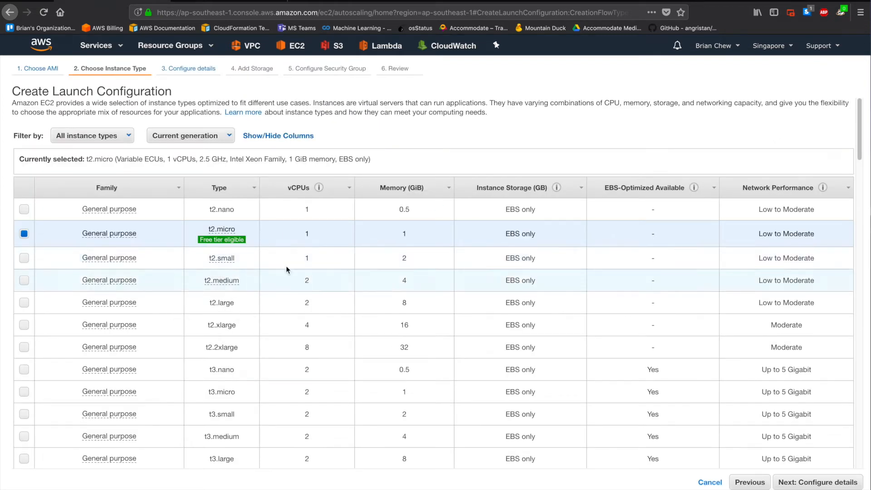
left_click(817, 482)
- Name the launch configuration with the owner's first name followed by "-LT1" and continue with the default options
mouse_move(154, 131)
left_click(272, 103)
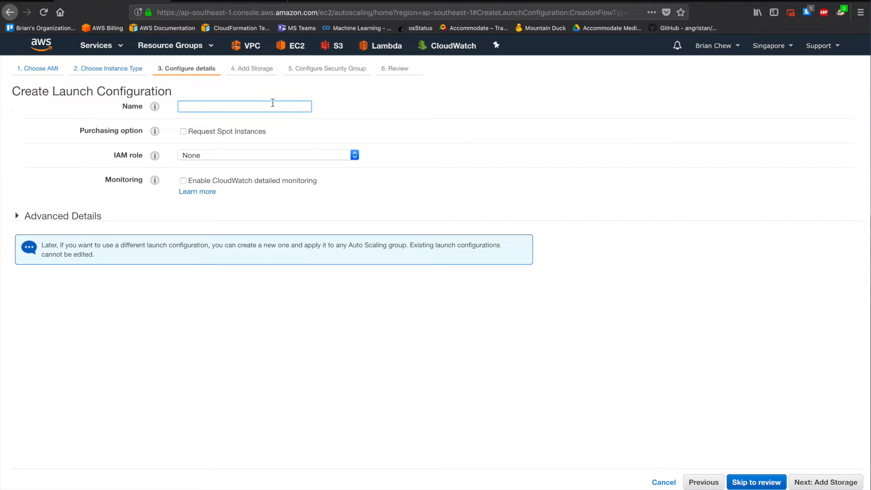
type("Brian-LT1")
left_click(827, 482)
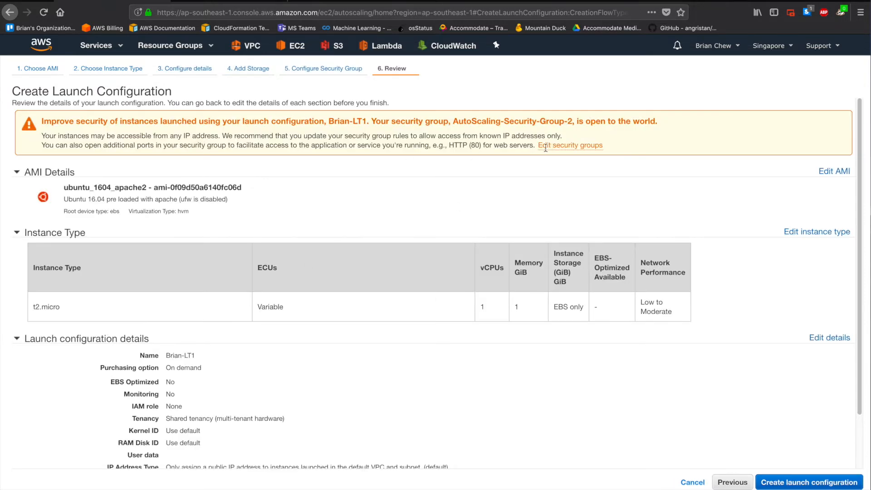
- Add an HTTP rule for port 80 to the launch configuration's new security group and return to the review
scroll(487, 268, "down", 2)
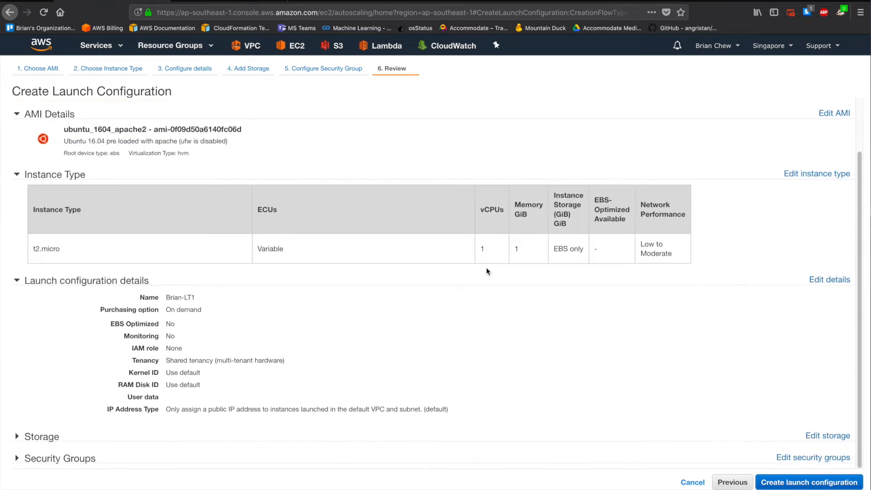
left_click(799, 458)
left_click(34, 230)
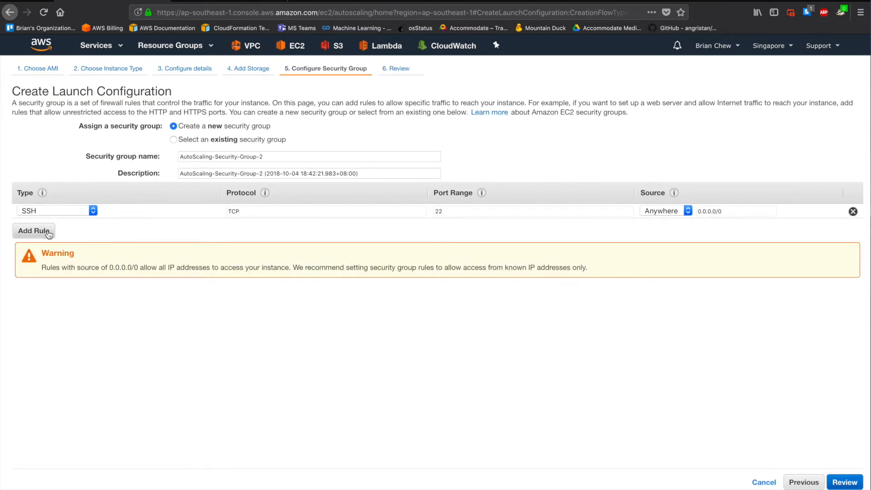
left_click(68, 226)
left_click(49, 305)
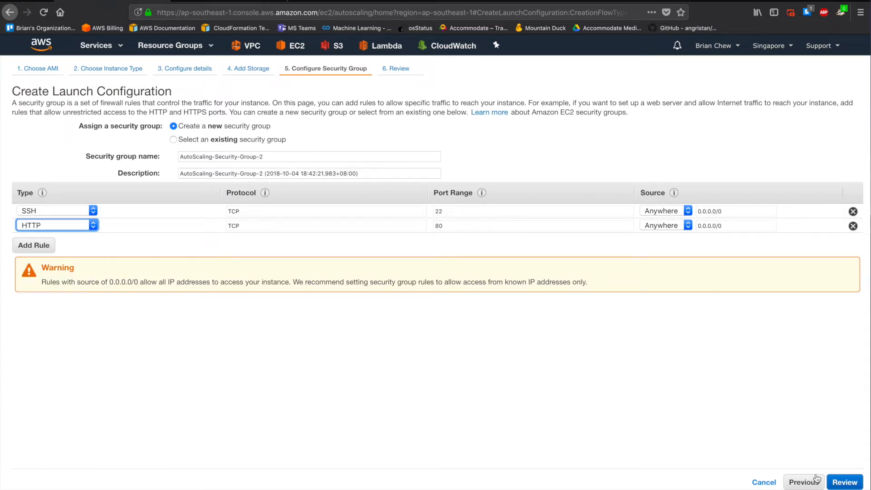
left_click(843, 483)
- Create the launch configuration with the preselected existing key pair, acknowledging access to its private key file
left_click(799, 480)
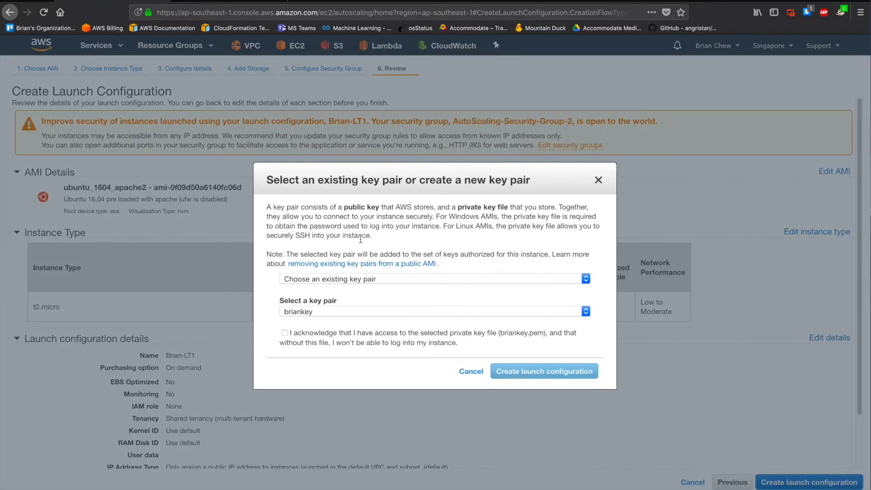
left_click(325, 333)
left_click(521, 371)
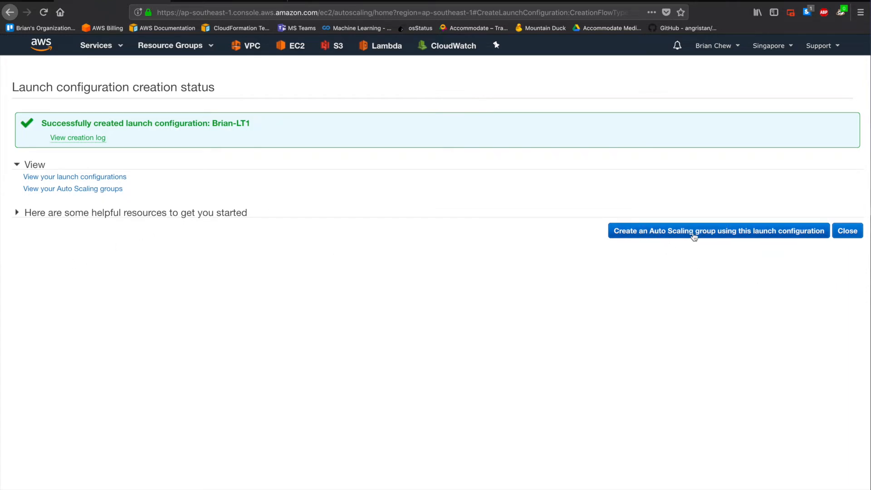
- Start an Auto Scaling group from this launch configuration, named with the owner's first name plus "-ASG1" and starting with 2 instances
left_click(748, 235)
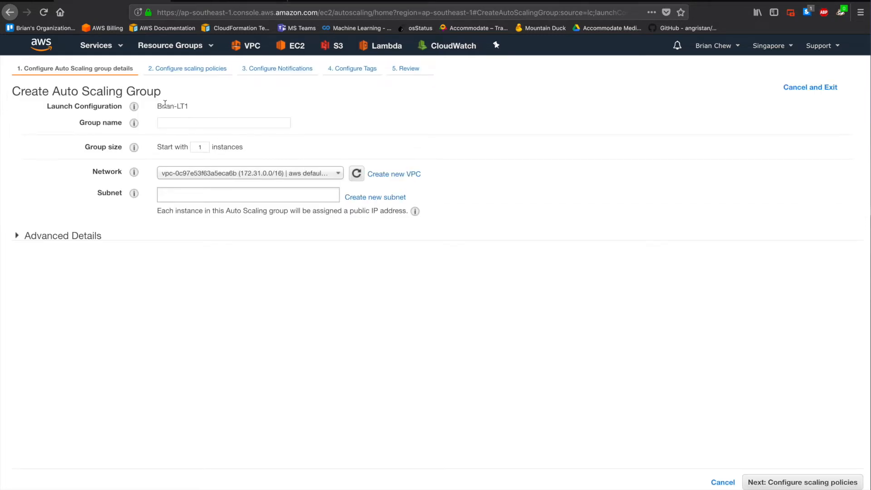
left_click(171, 124)
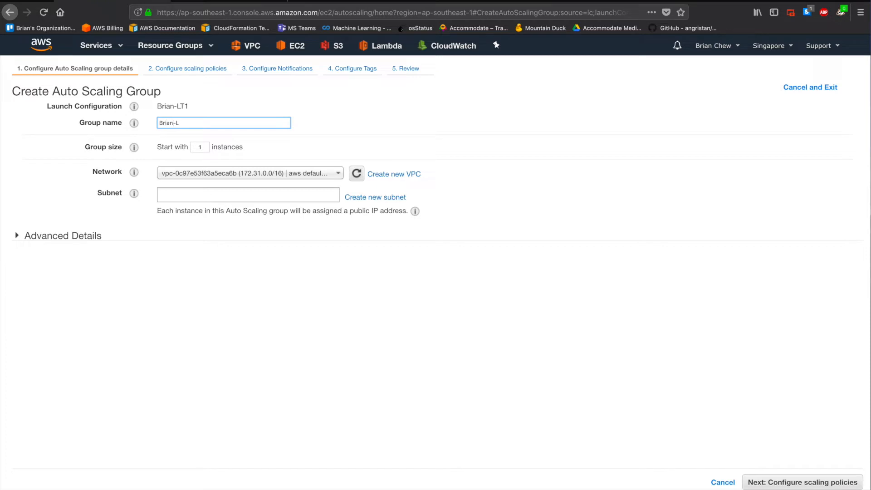
type("Brian-ASG1")
left_click(203, 146)
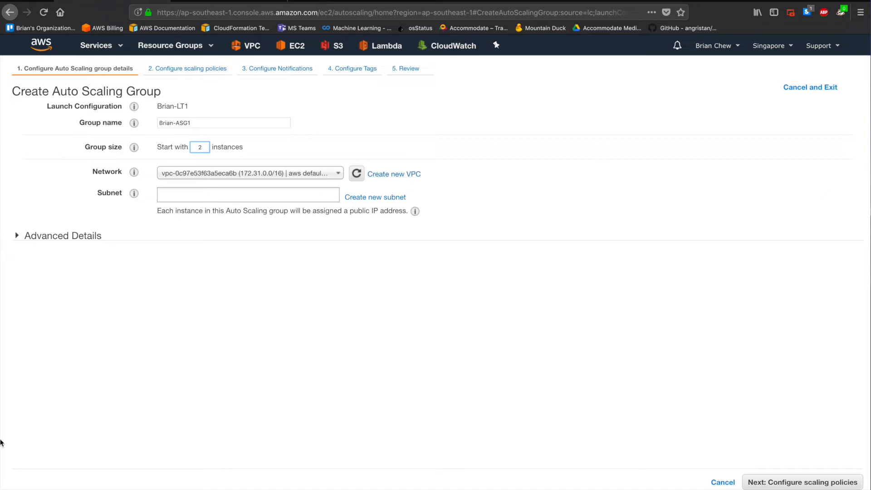
- Add the subnets pub3, pub1 and pub2 of the default VPC to the group and continue to the scaling policies
left_click(245, 201)
left_click(274, 173)
left_click(279, 209)
left_click(257, 200)
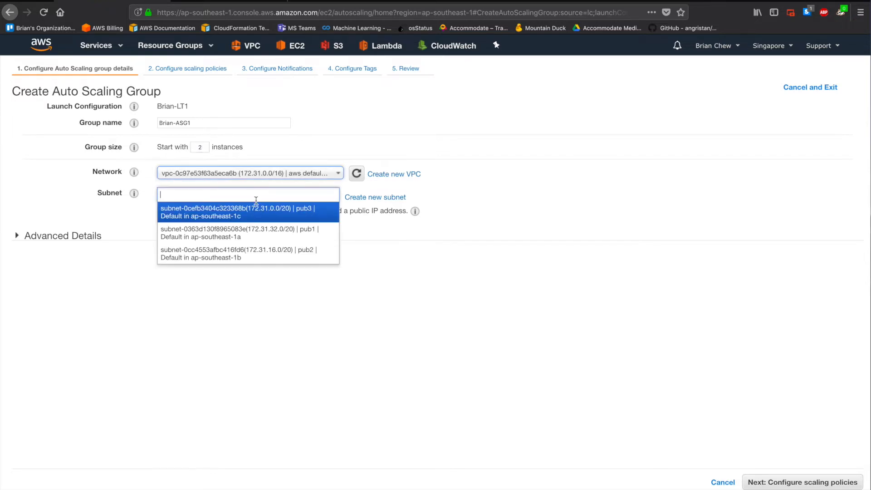
left_click(232, 215)
left_click(232, 223)
left_click(232, 217)
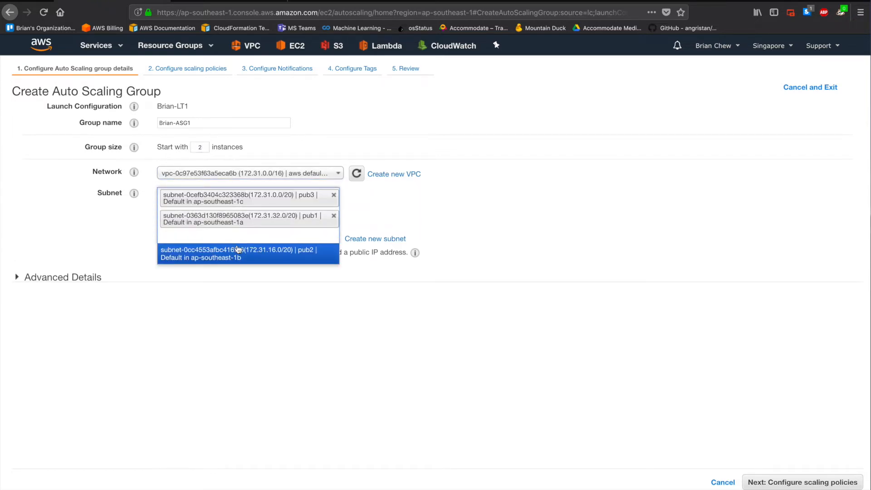
left_click(236, 250)
left_click(802, 481)
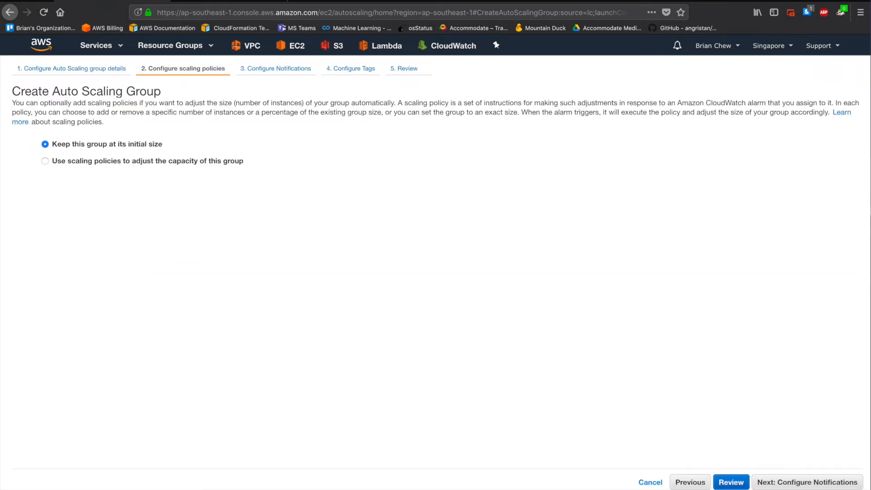
- Bring back the load balancer diagram, cross out an EC2 instance in Availability Zone B, and revert the markup
left_click_drag(767, 487, 615, 108)
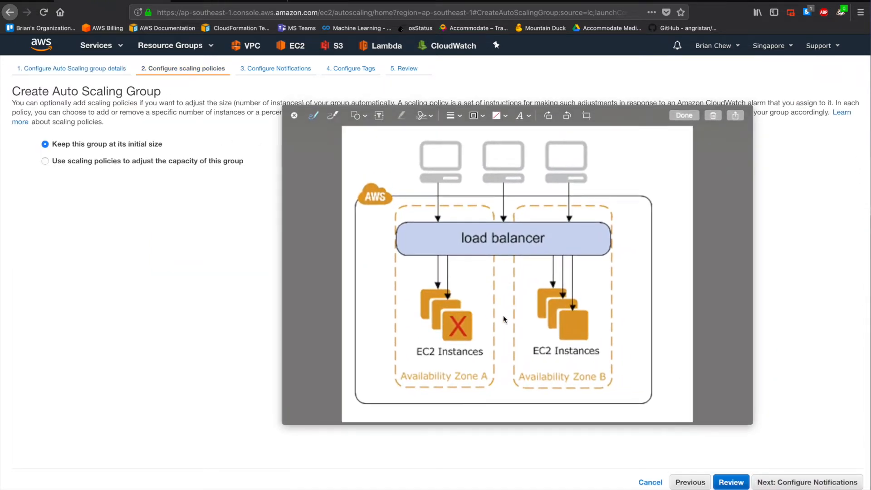
mouse_move(574, 327)
left_mouse_down()
mouse_move(577, 350)
mouse_move(575, 323)
mouse_move(606, 357)
left_mouse_up()
left_click_drag(564, 338, 593, 310)
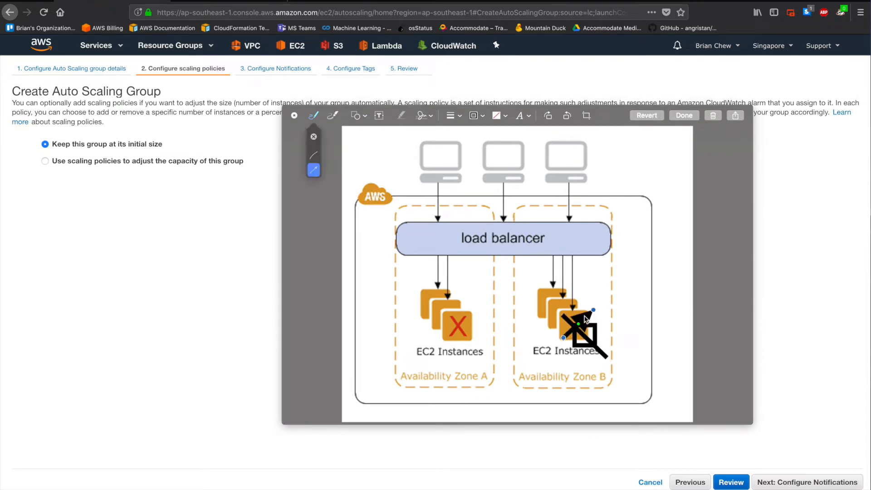
left_click(637, 114)
key("Escape")
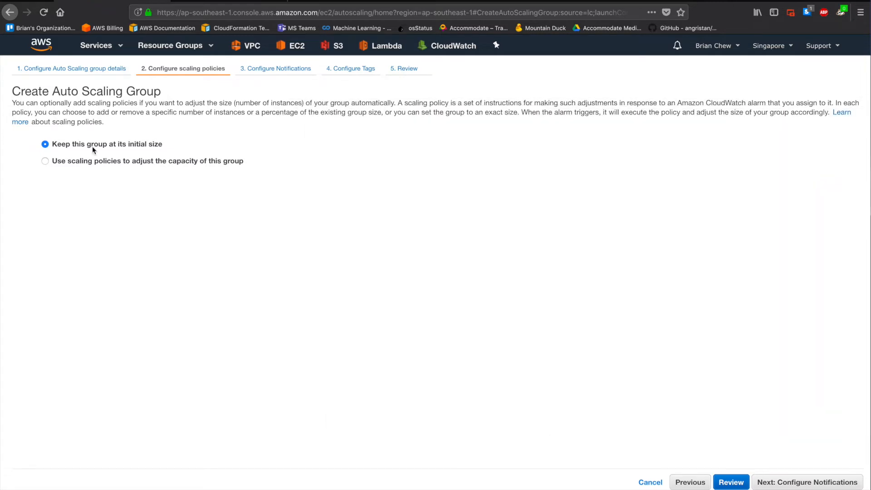
- Use scaling policies to adjust the group's capacity, scaling between 2 and 4 instances
left_click_drag(58, 144, 189, 146)
left_click(137, 165)
left_click(132, 160)
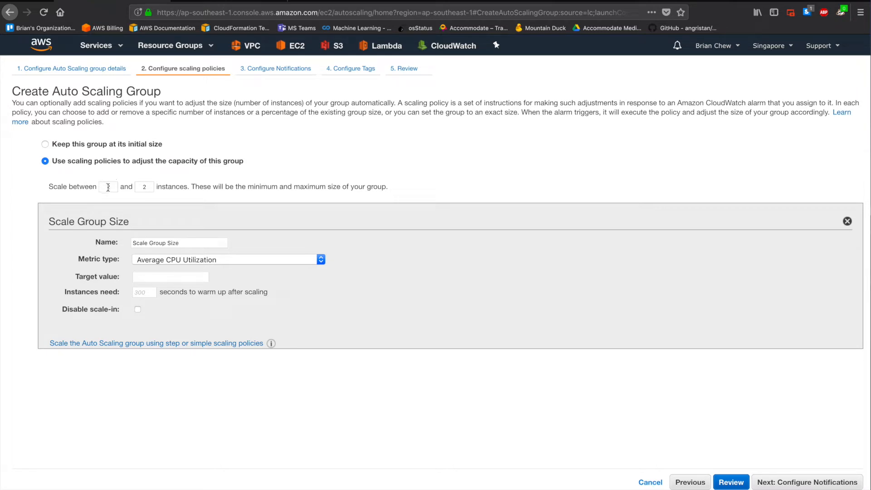
double_click(151, 187)
key("BackSpace")
- Keep Average CPU Utilization as the scaling policy's metric type and set its target value to 60
left_click(262, 278)
left_click(190, 260)
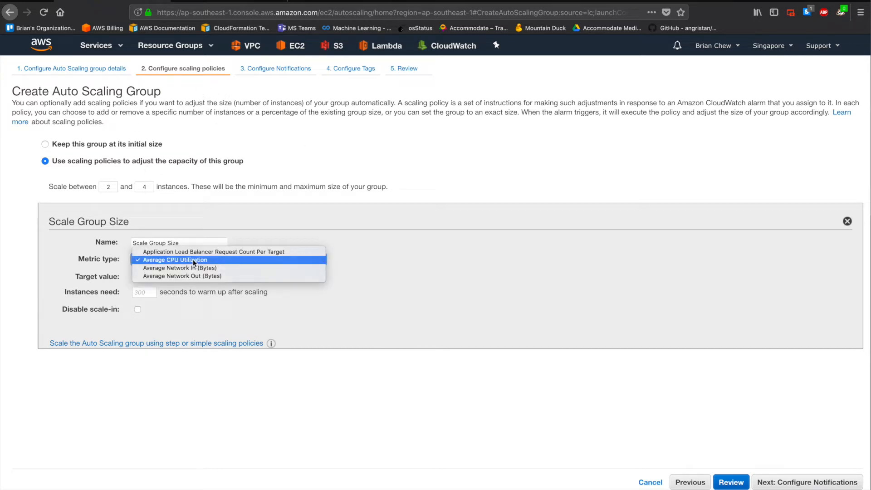
left_click(270, 236)
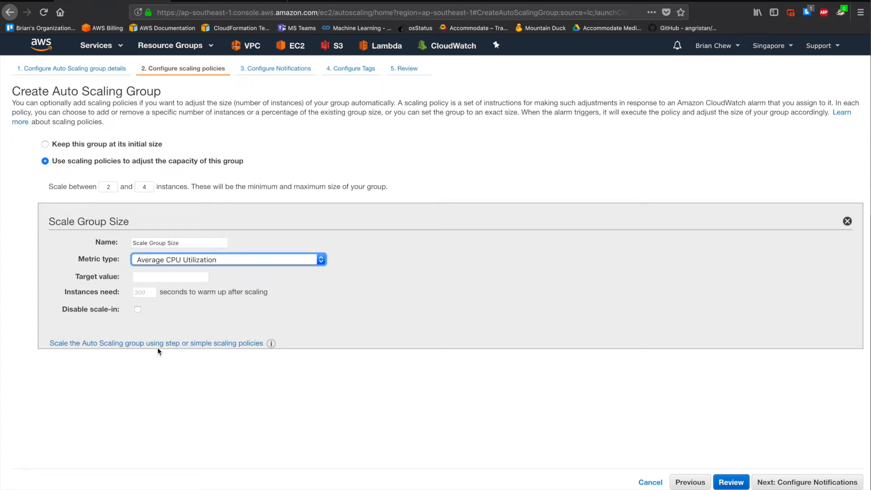
left_click(193, 260)
left_click(193, 254)
left_click(165, 274)
type("80")
left_click_drag(172, 276, 108, 276)
type("60")
key("Tab")
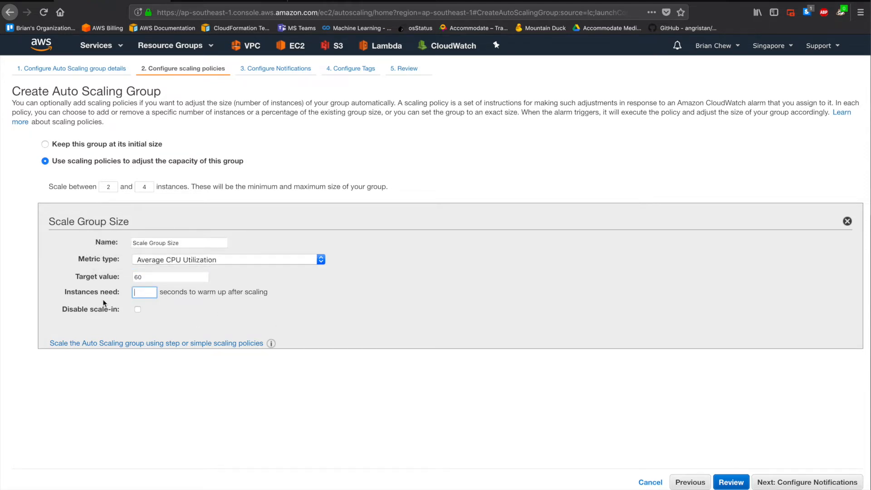
- Read the help on instance warm-up and set the scaling policy's warm-up time to 120 seconds
mouse_move(102, 293)
left_click_drag(68, 291, 96, 295)
left_click(241, 309)
mouse_move(110, 293)
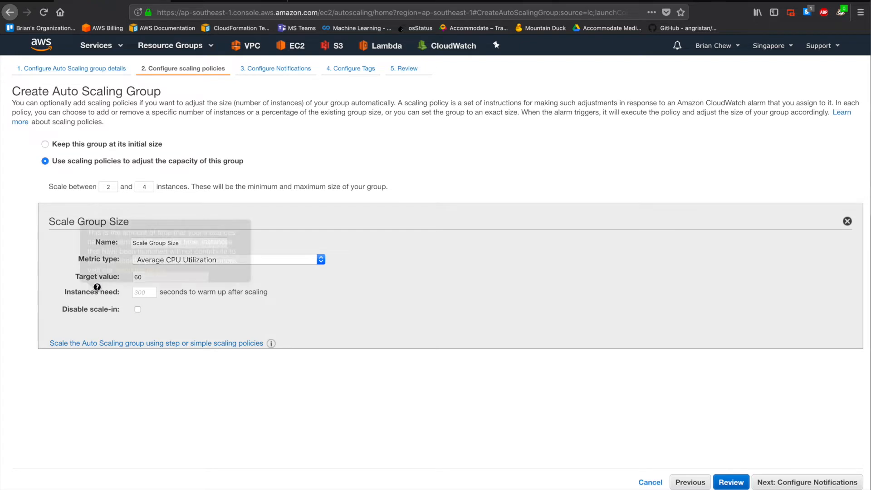
left_click(135, 293)
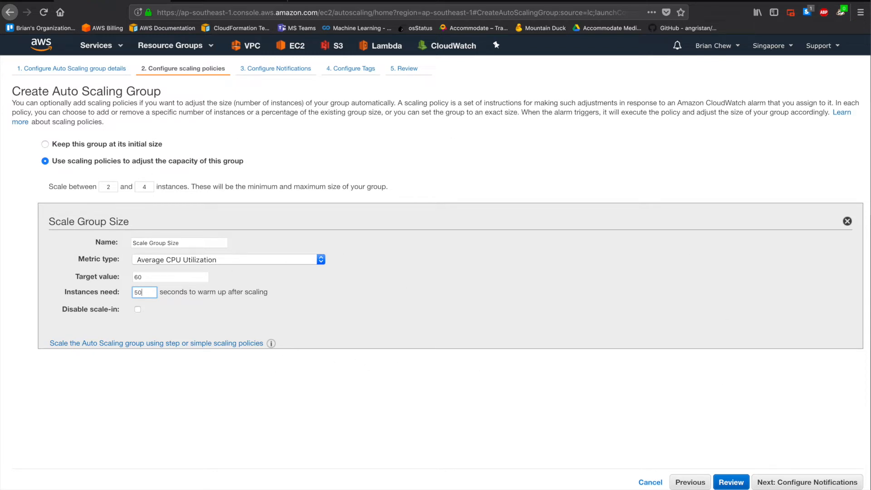
left_click_drag(155, 295, 121, 293)
type("120")
- Add a notification to the cpu_high_alert topic for launch, terminate, fail to launch and fail to terminate events
left_click(789, 482)
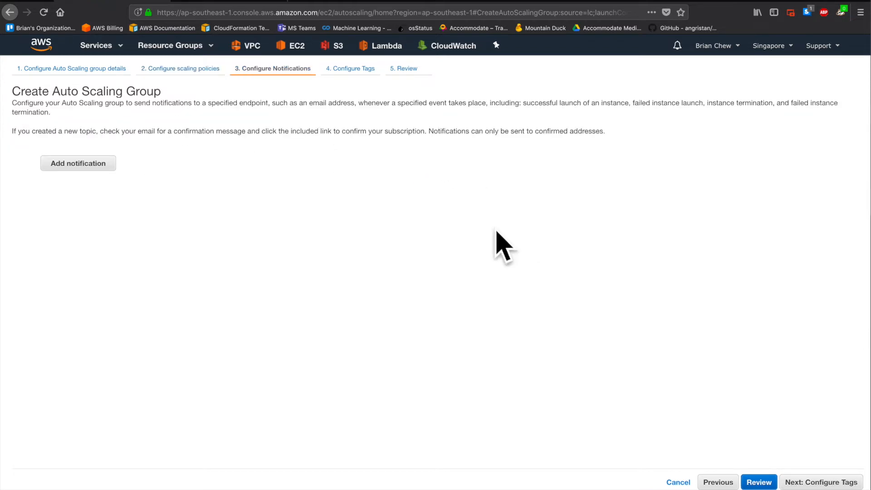
left_click(98, 167)
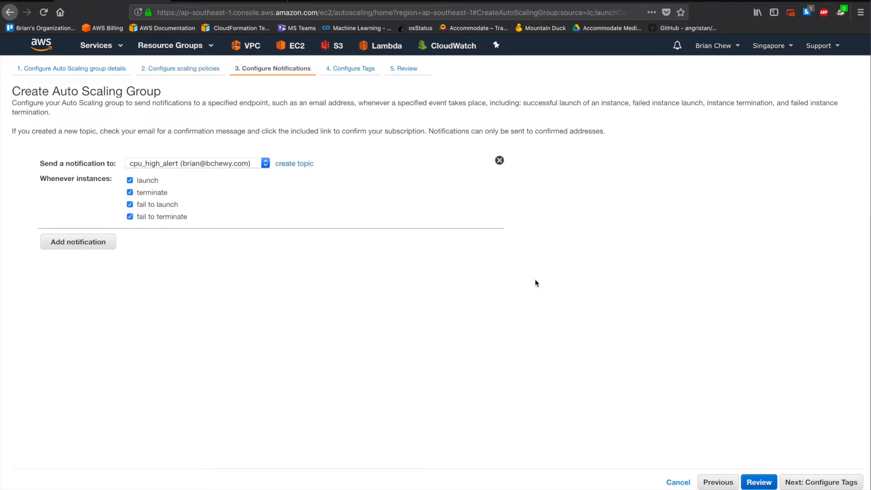
left_click(821, 482)
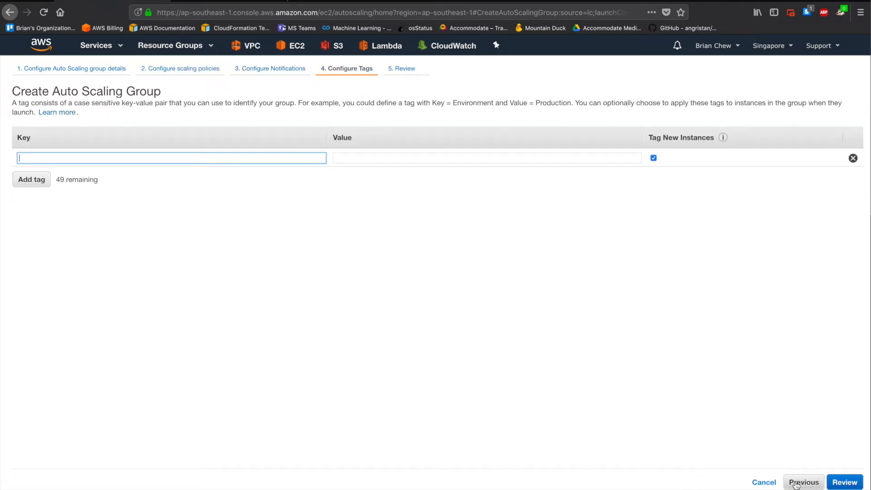
- Tag new instances with key "name" and the owner's first name followed by "-server-1", and go to the review
key("Tab")
type("brian-s")
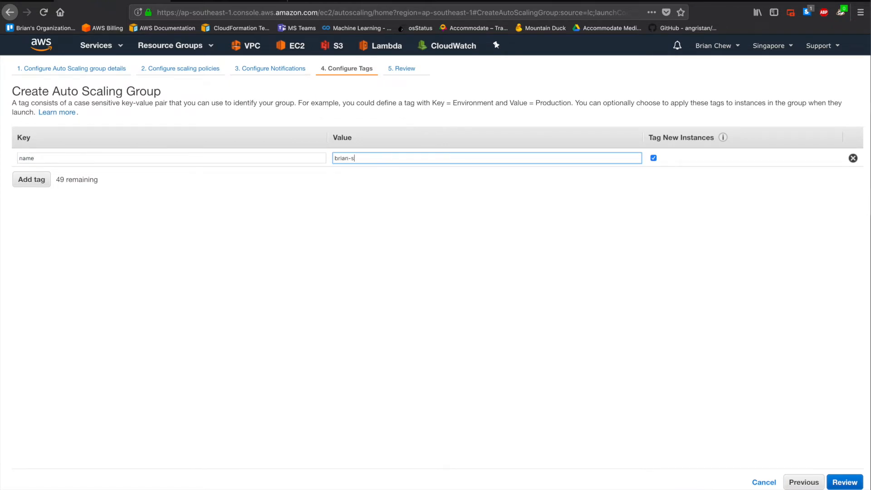
type("erver")
left_click(845, 481)
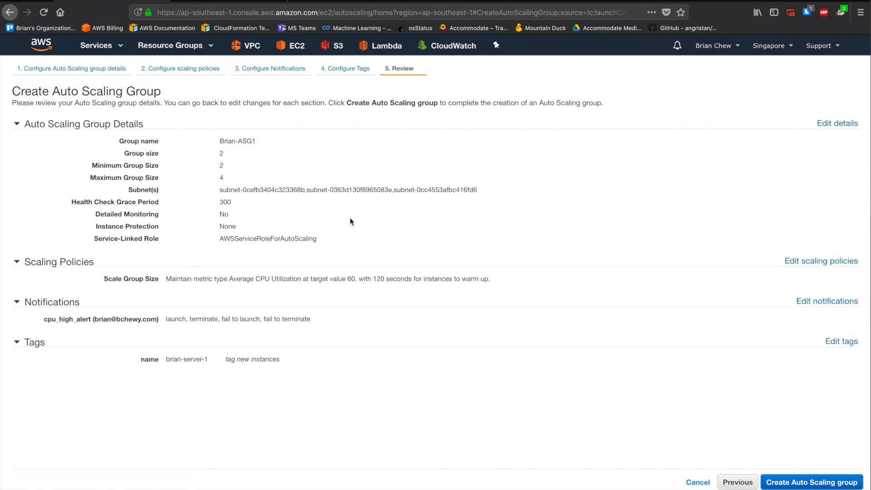
- Create the reviewed Auto Scaling group and attach the target group whose name ends in -TG to it
left_click(811, 482)
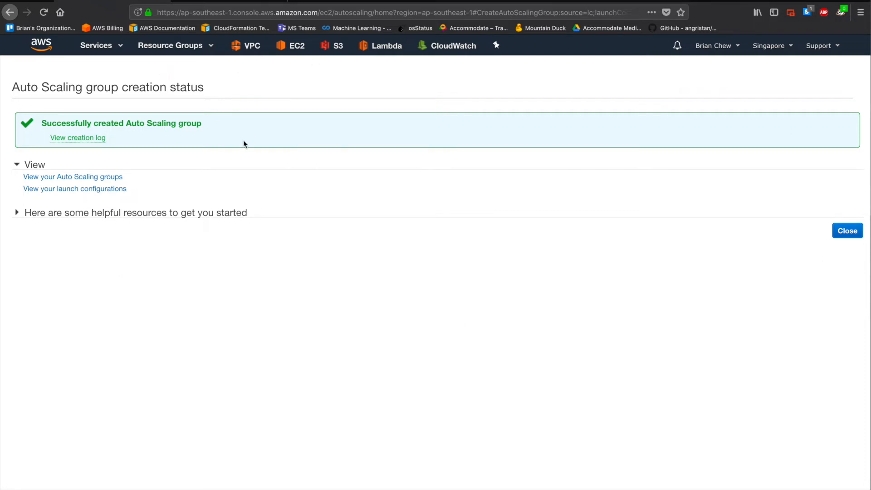
left_click(847, 232)
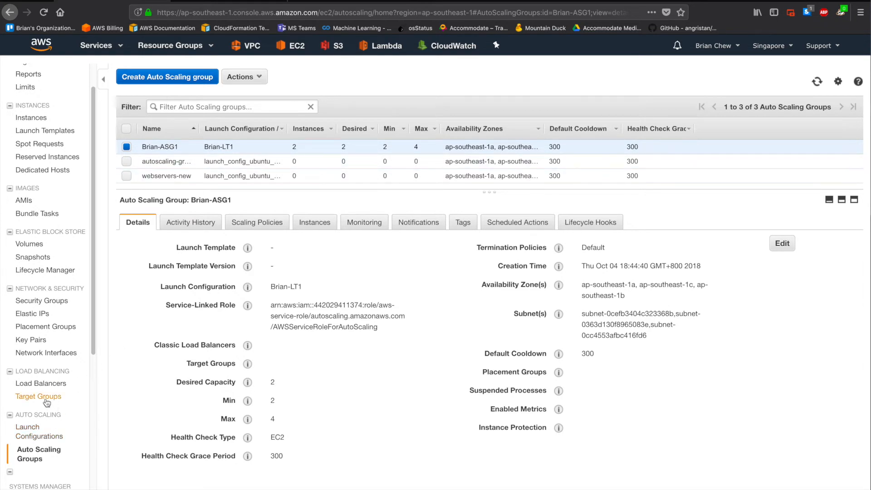
left_click(782, 243)
left_click(296, 379)
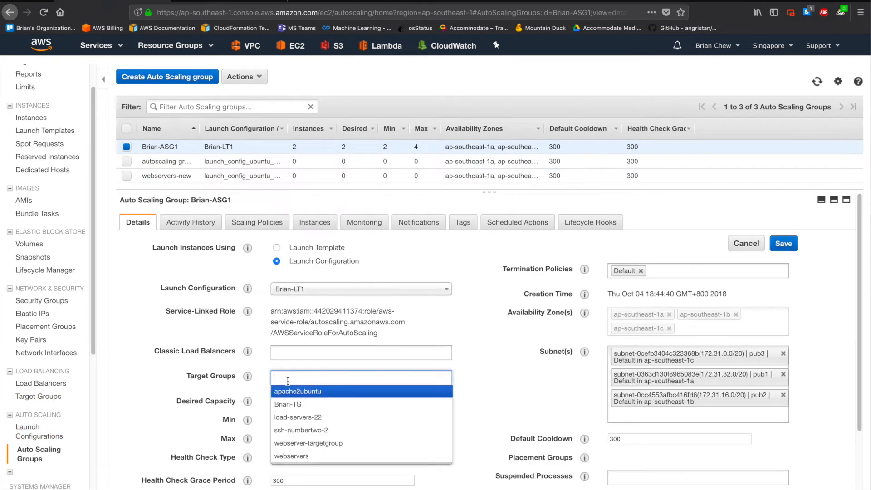
left_click(322, 404)
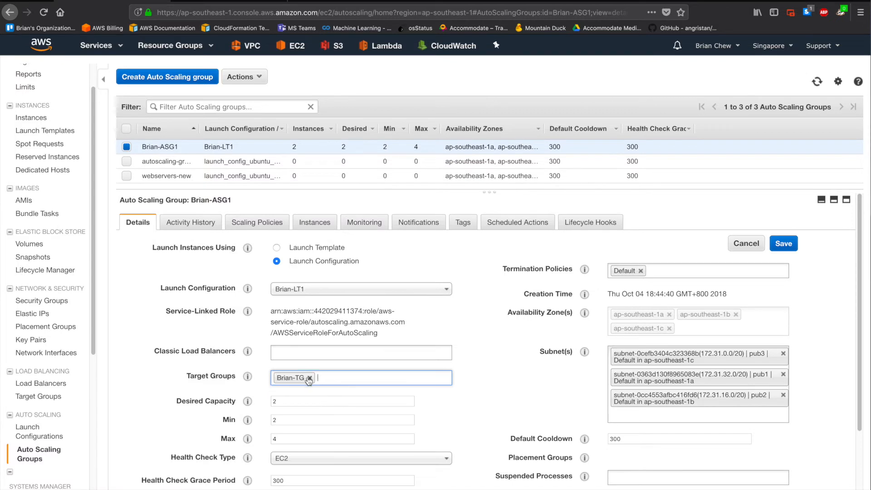
mouse_move(248, 377)
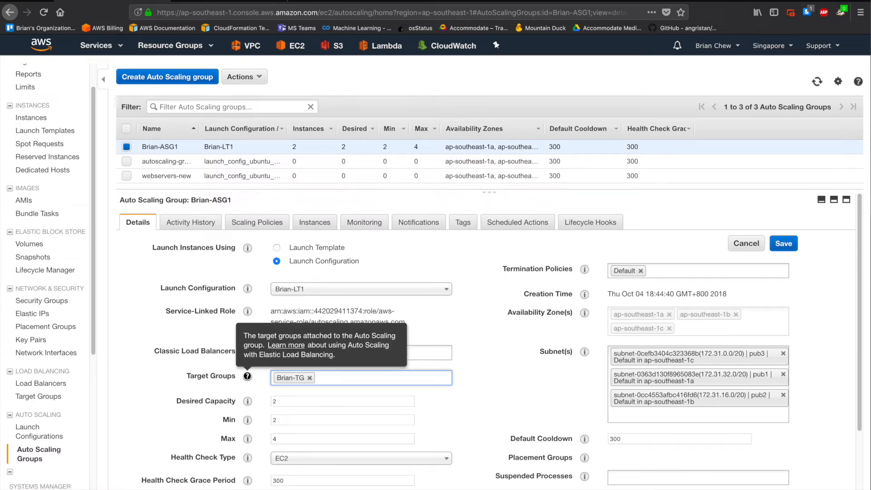
left_click(780, 245)
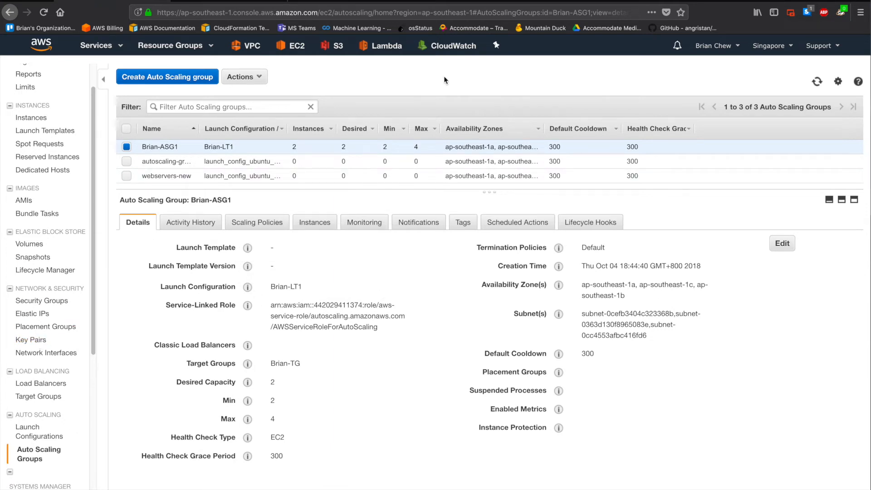
- Show the EC2 instances and copy the IPv4 public IP of the initializing instance in ap-southeast-1a
left_click(31, 118)
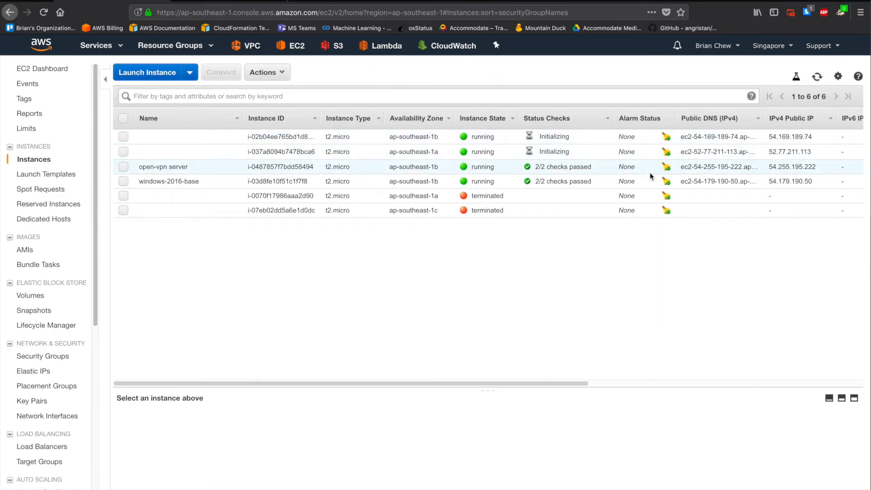
left_click(649, 151)
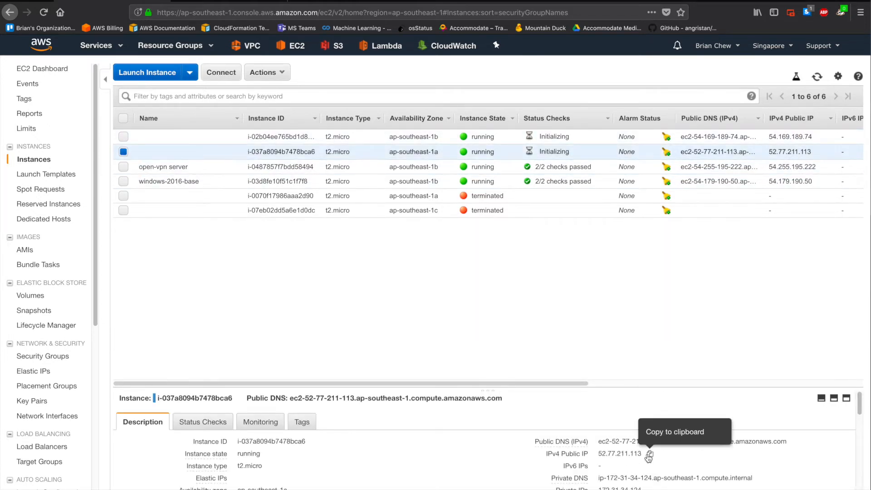
left_click(650, 455)
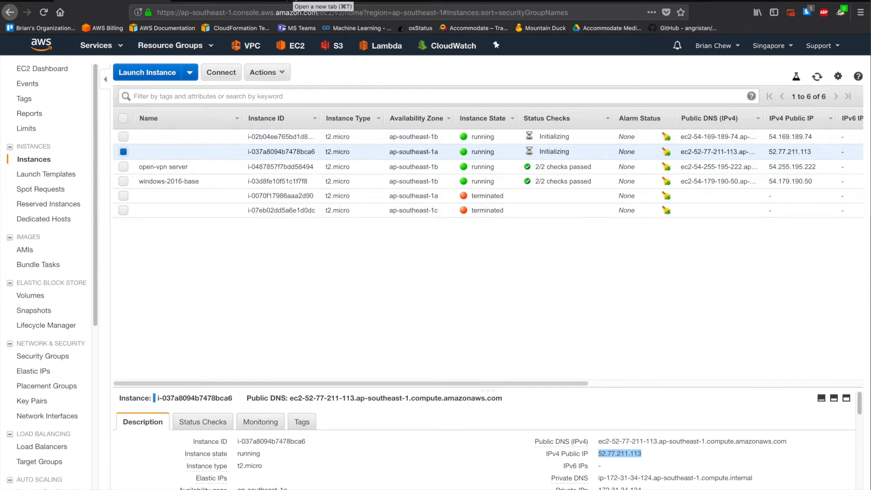
- Load the copied public IP in a new browser tab, check the instance's web page and close the tab
left_click(296, 1)
key("super+b")
key("super+b")
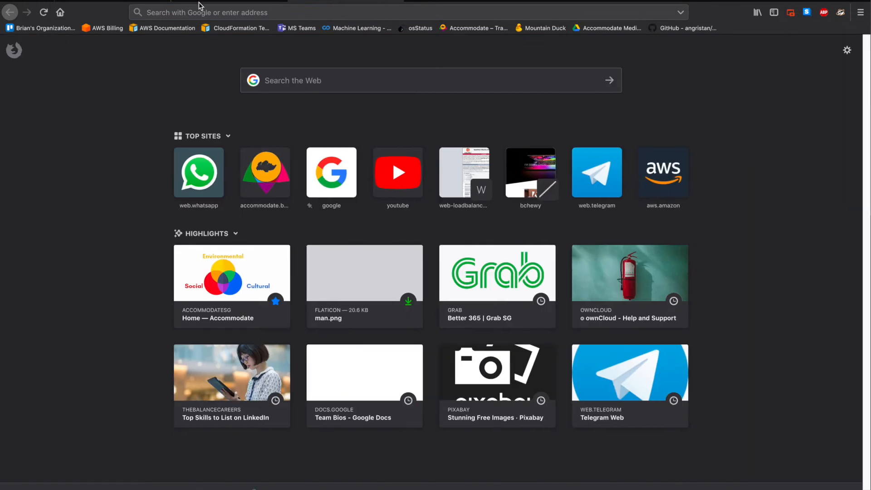
left_click(225, 13)
key("super+v")
key("Return")
left_click_drag(494, 132, 538, 253)
left_click(538, 254)
left_click(399, 1)
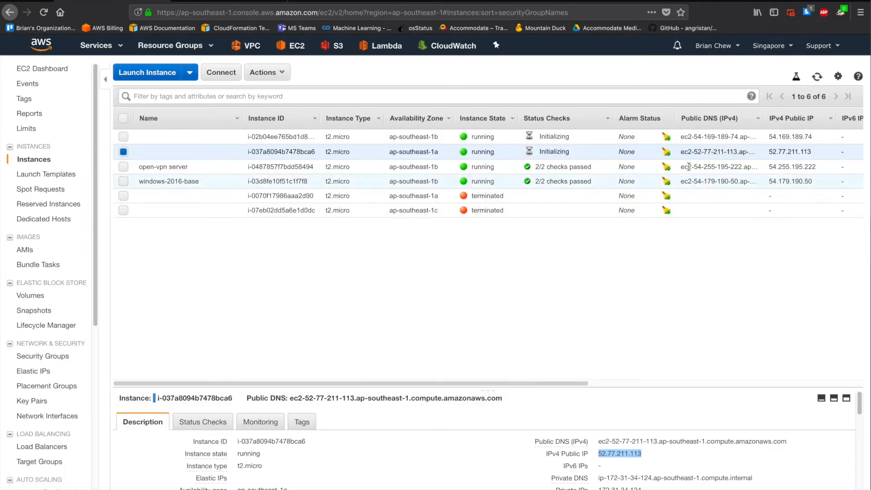
- Refresh the instance list and show the details of the load balancer whose name ends in -LB1
left_click(818, 78)
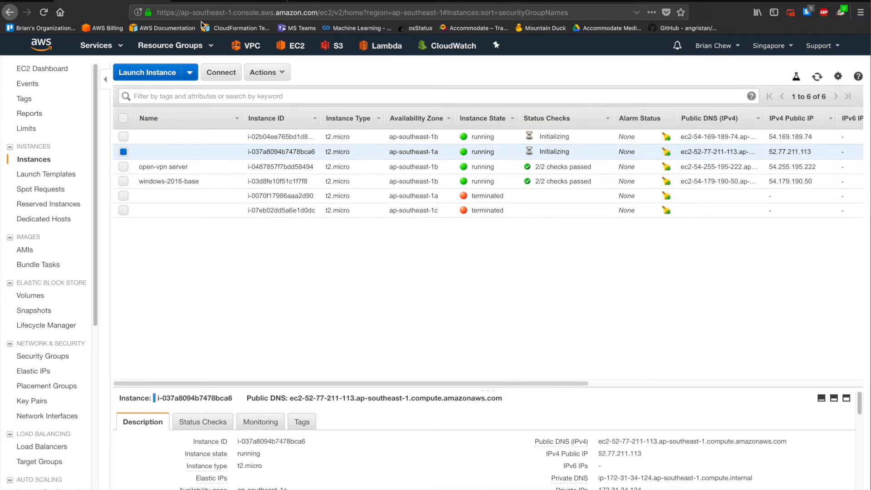
left_click(42, 446)
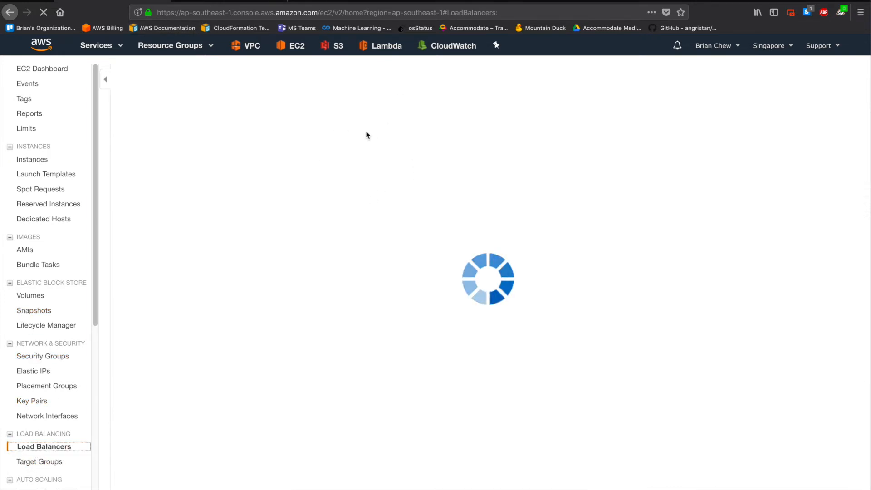
left_click(356, 136)
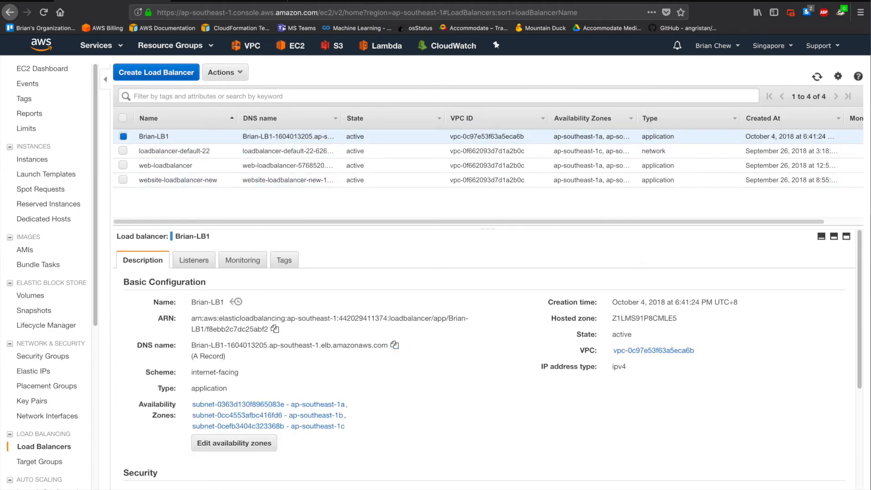
- Annotate the load balancer diagram with squares, a downward arrow and a 5, and close it without saving
left_click_drag(870, 181, 731, 102)
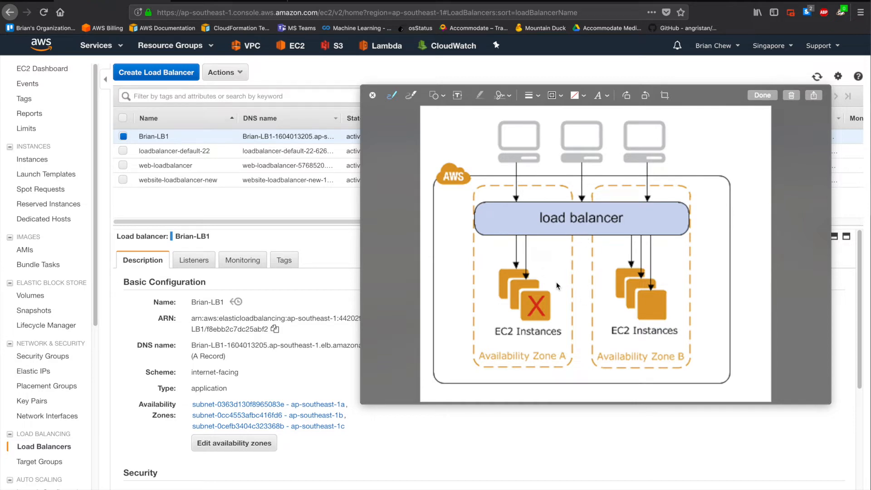
mouse_move(534, 301)
left_mouse_down()
mouse_move(559, 326)
mouse_move(533, 299)
mouse_move(552, 346)
mouse_move(550, 309)
mouse_move(539, 310)
mouse_move(547, 369)
mouse_move(578, 315)
mouse_move(550, 317)
left_mouse_up()
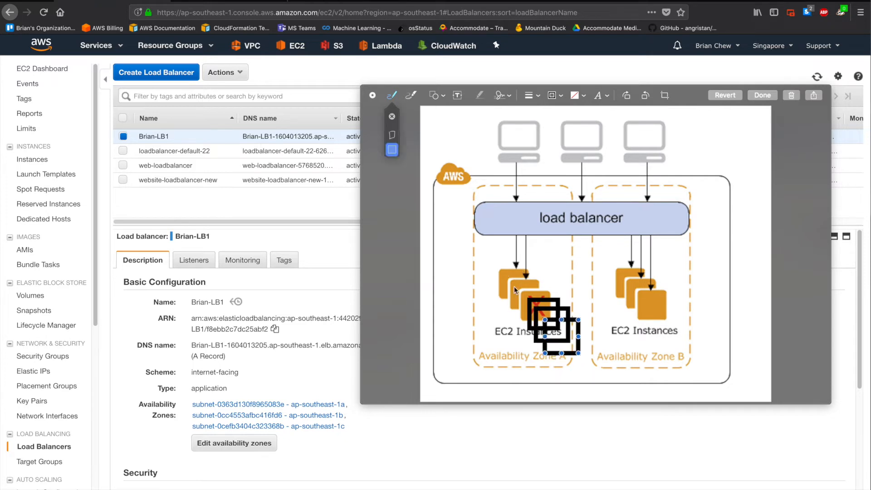
left_click(611, 360)
left_click_drag(565, 209, 565, 212)
mouse_move(550, 193)
left_mouse_down()
mouse_move(564, 214)
mouse_move(589, 181)
left_mouse_up()
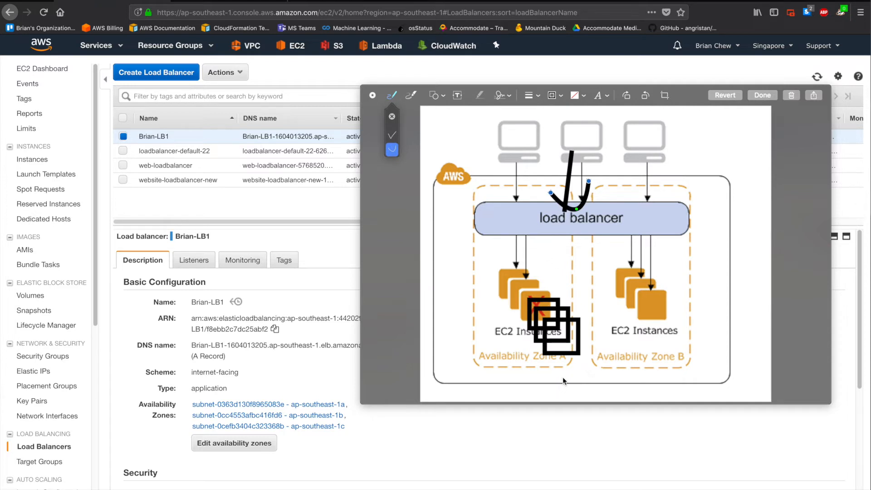
left_click_drag(569, 379, 550, 383)
left_click_drag(559, 340, 602, 382)
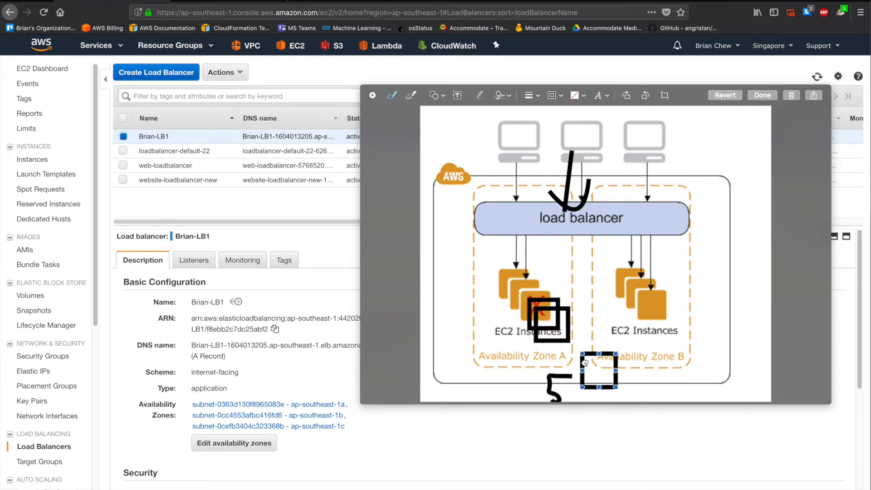
left_click_drag(565, 322, 610, 373)
left_click_drag(557, 307, 603, 363)
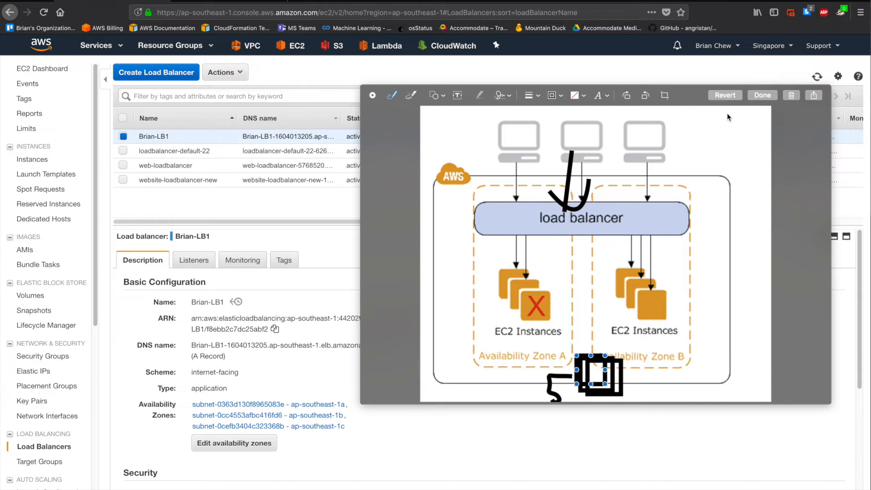
left_click(372, 95)
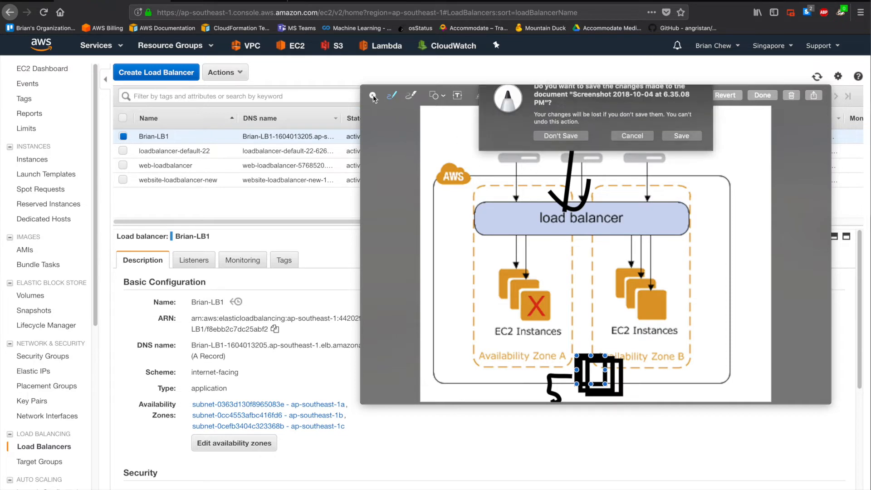
left_click(561, 147)
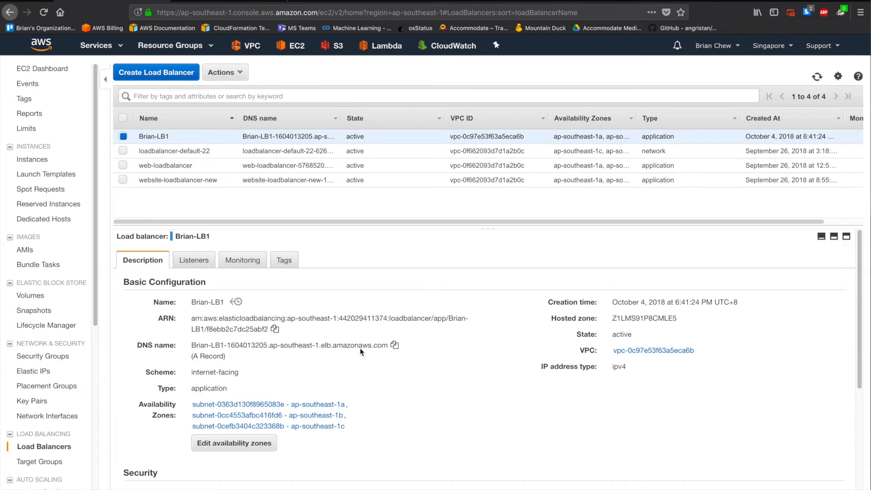
- Copy the -LB1 load balancer's DNS name and load it in a new browser tab
left_click(395, 345)
key("super+t")
key("super+v")
key("Return")
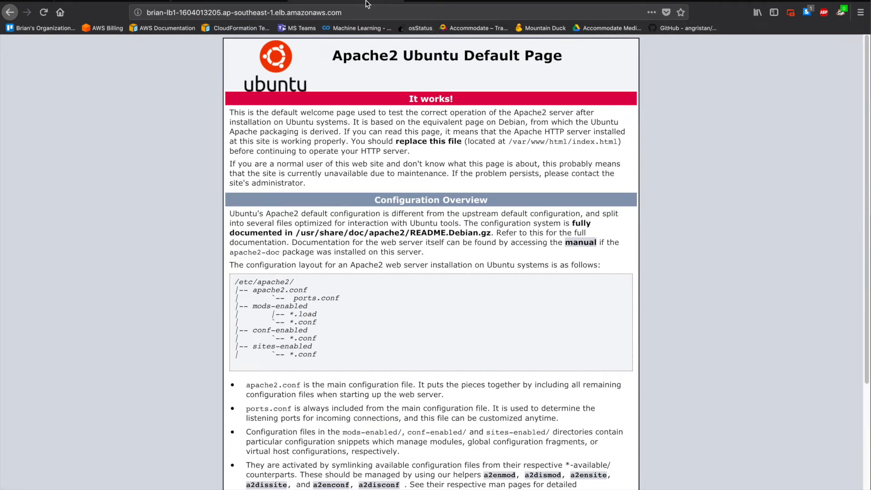
- Reload the load balancer's address, look through the Apache2 Ubuntu default page and close its tab
left_click_drag(419, 113, 492, 201)
left_click(347, 17)
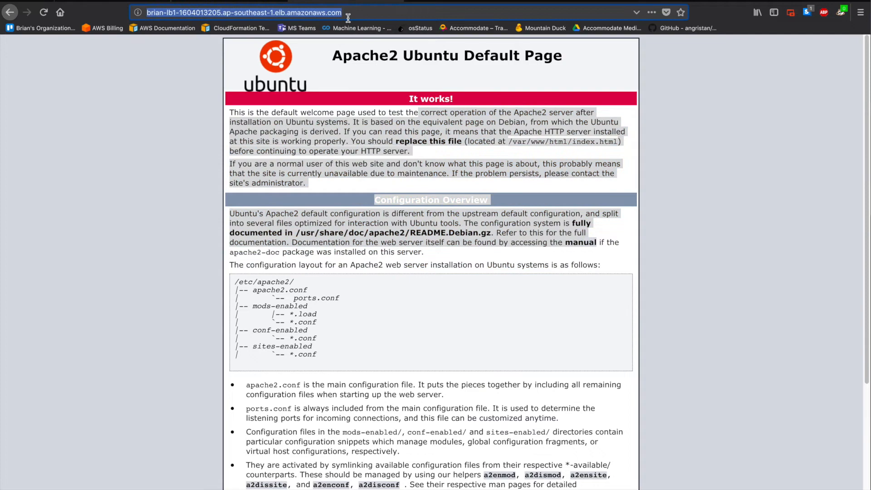
key("Return")
left_click_drag(444, 264, 489, 303)
left_click_drag(247, 102, 574, 350)
scroll(538, 331, "down", 1)
scroll(538, 331, "down", 3)
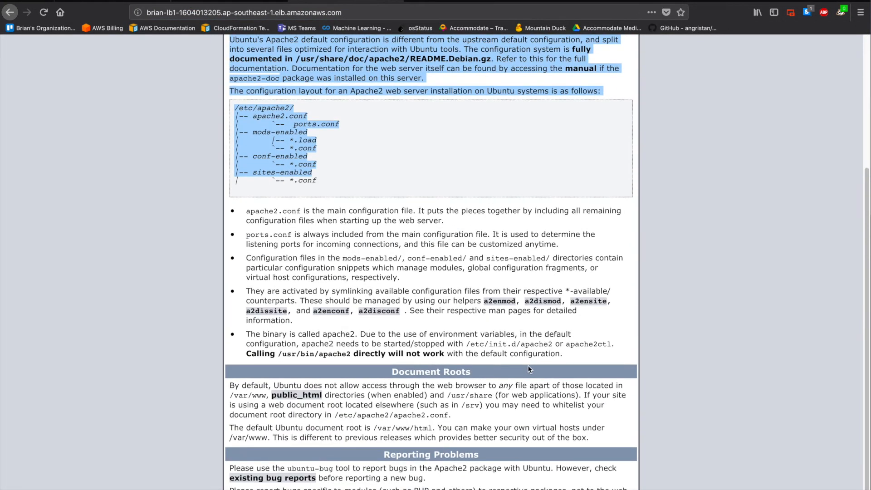
left_click(398, 1)
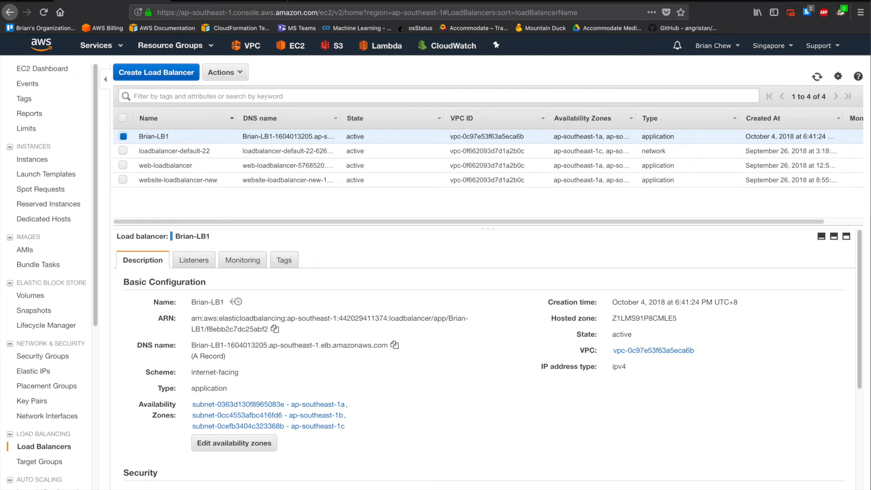
- Review the load balancer's security groups and attributes, briefly go to the Auto Scaling groups and return to the load balancers
scroll(263, 369, "down", 3)
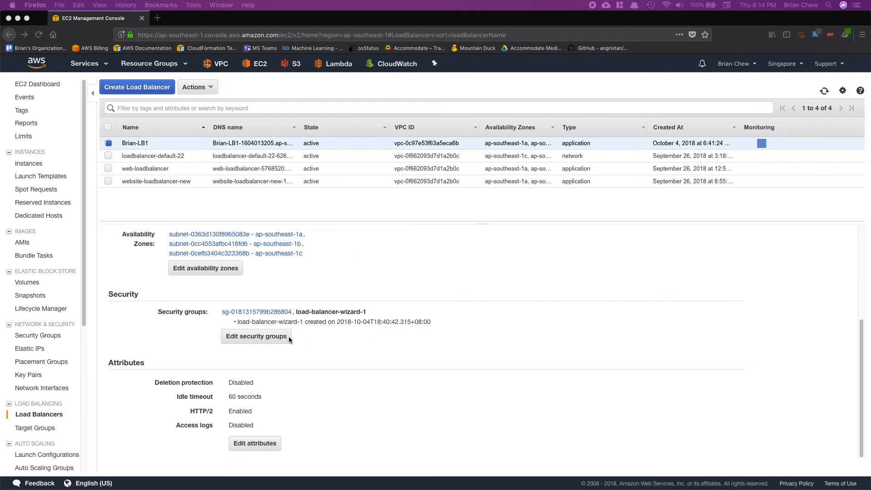
scroll(201, 273, "up", 5)
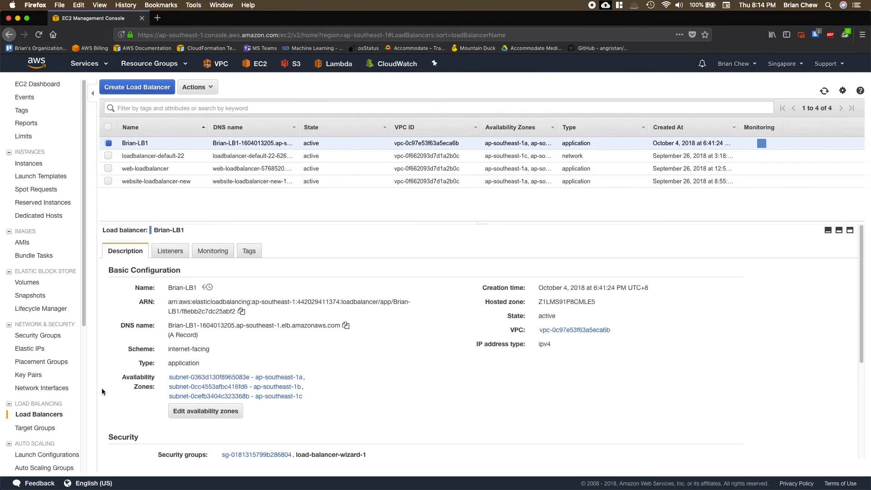
left_click(44, 467)
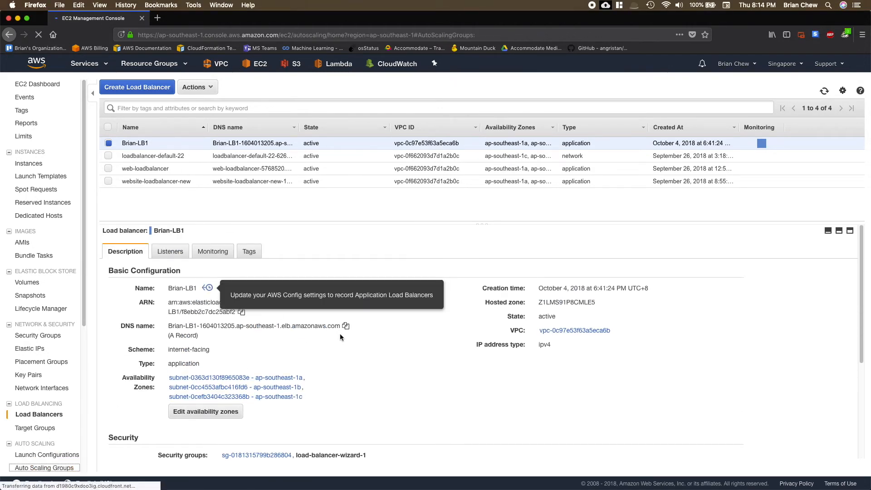
key("super+Left")
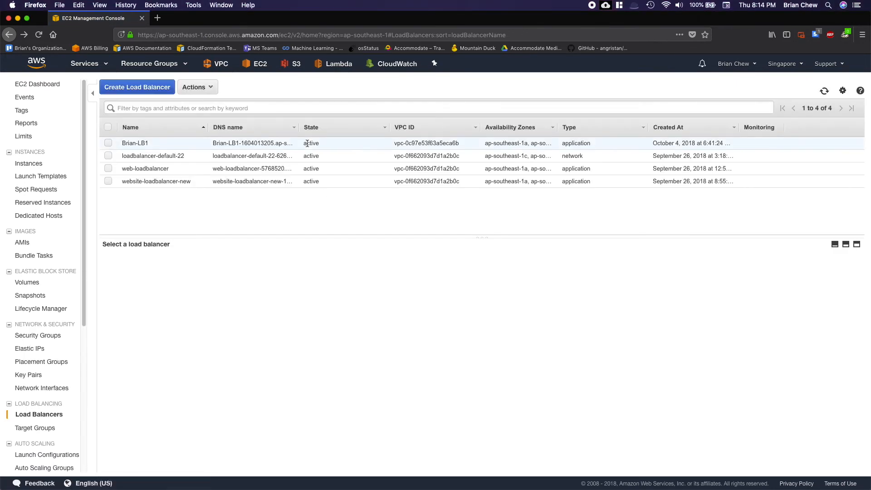
- Select the -LB1 load balancer, copy its DNS name and check the page it serves in a new browser tab
left_click(279, 142)
left_click(346, 339)
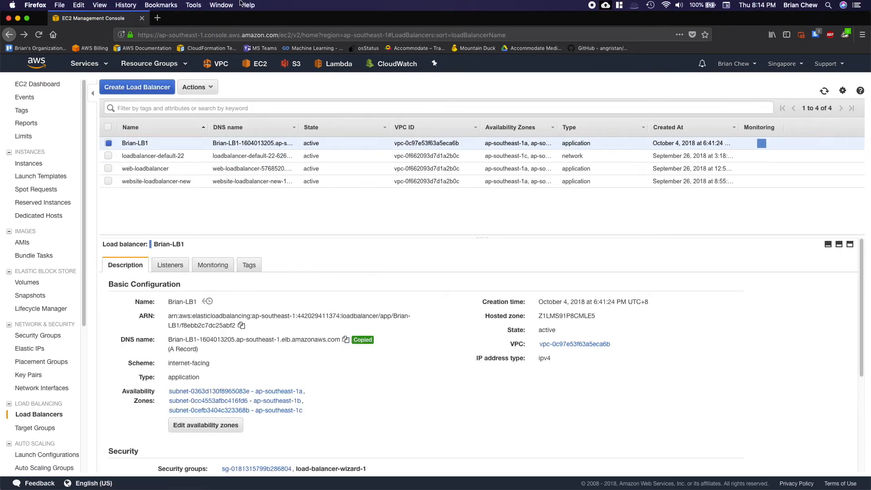
left_click(158, 18)
key("super+v")
key("Return")
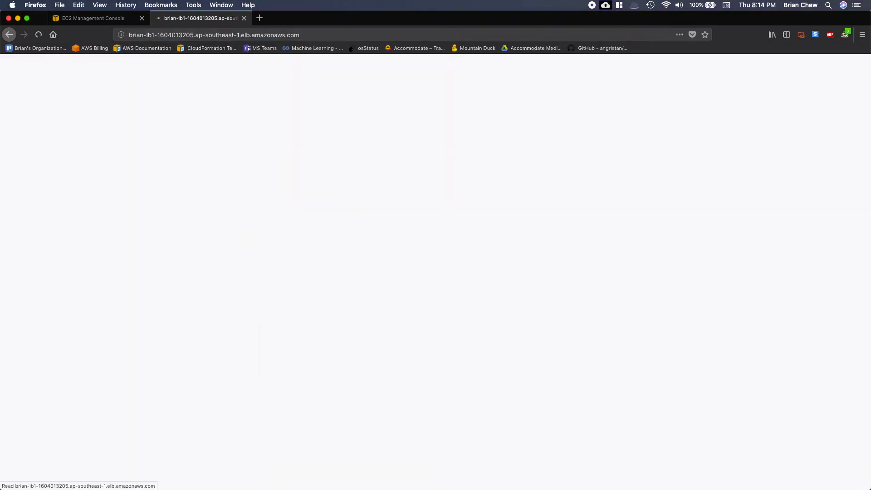
left_click_drag(298, 125, 581, 260)
left_click(418, 187)
- Check the instances' status, load the load balancer's address again with a trailing slash, and return to the instance list
left_click(93, 18)
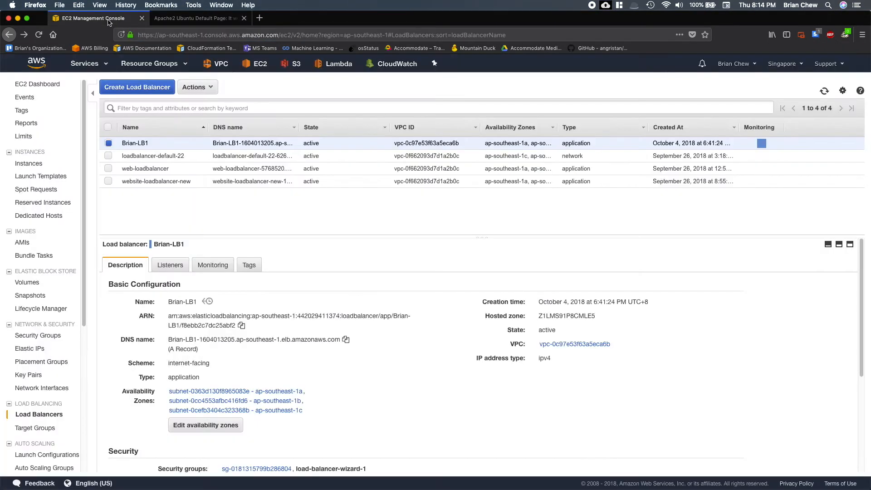
left_click(48, 163)
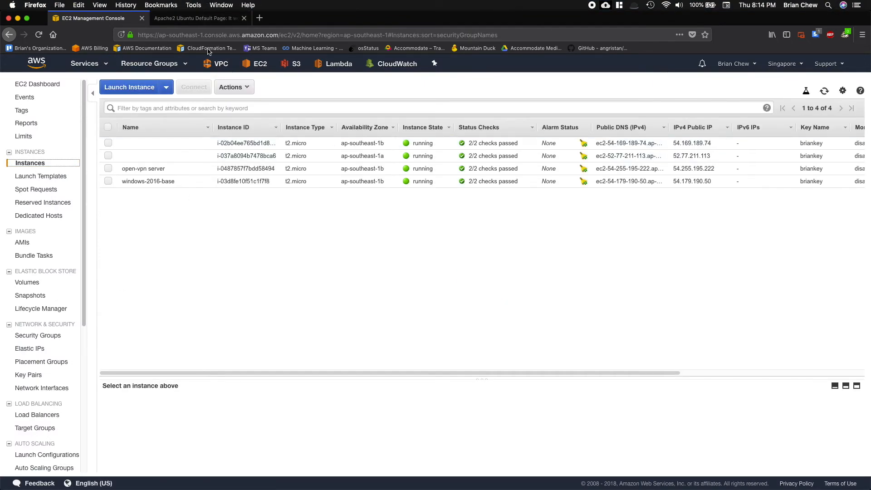
left_click(188, 19)
left_click(311, 35)
type("/")
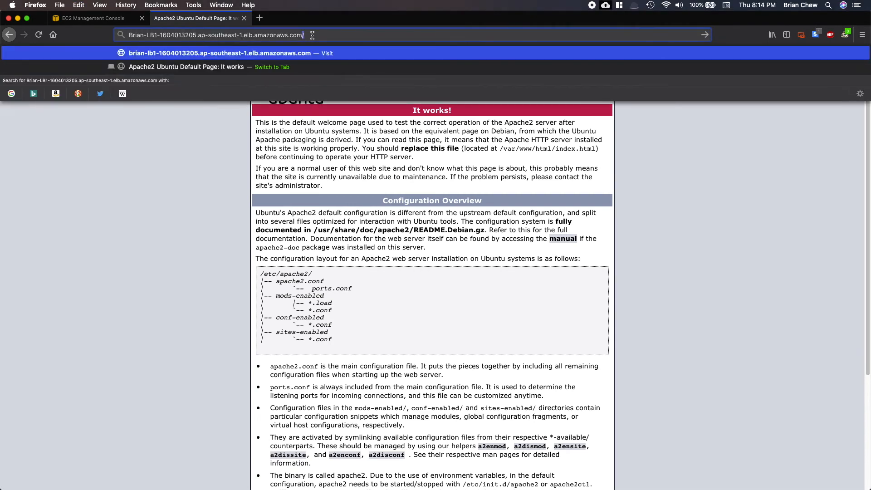
key("Return")
left_click(96, 19)
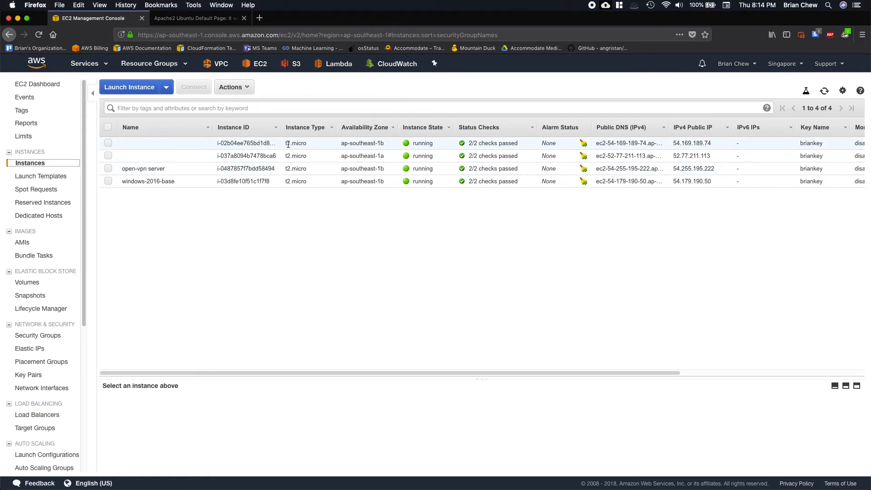
- Select the first t2.micro instance in ap-southeast-1b, compare the page served by the load balancer and return to the instance list
left_click(306, 146)
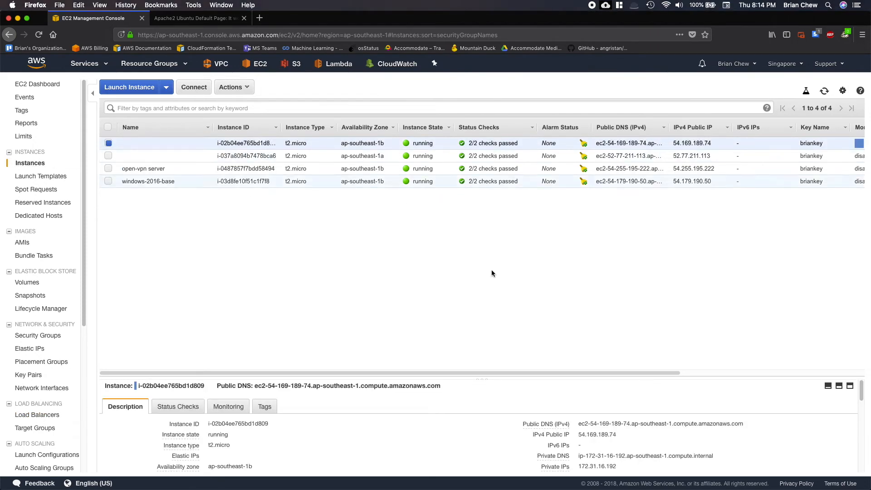
left_click(251, 155)
left_click(255, 146)
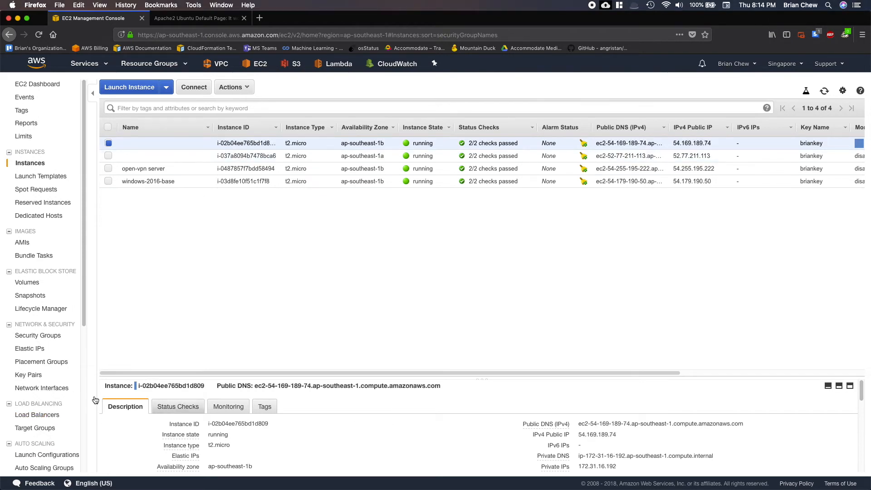
left_click(195, 19)
left_click(95, 18)
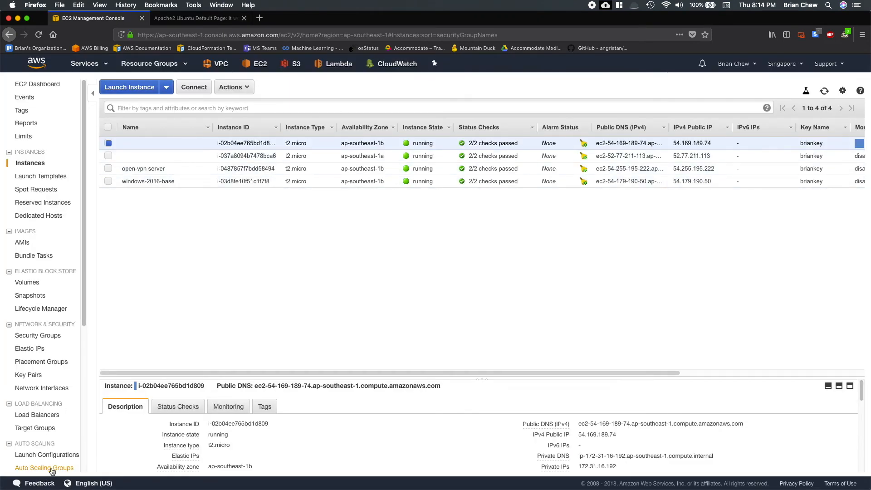
left_click(191, 19)
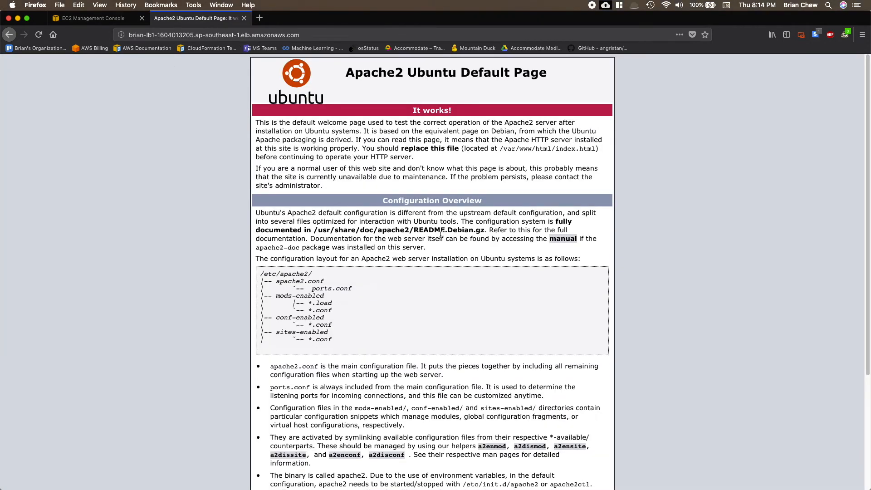
left_click(93, 18)
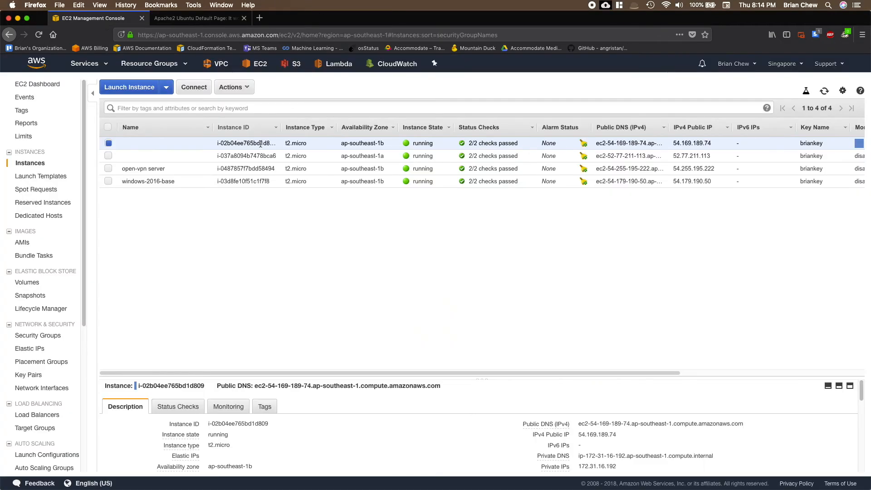
- Open the connection instructions for the selected instance, copy the example SSH command and close the dialog
right_click(635, 145)
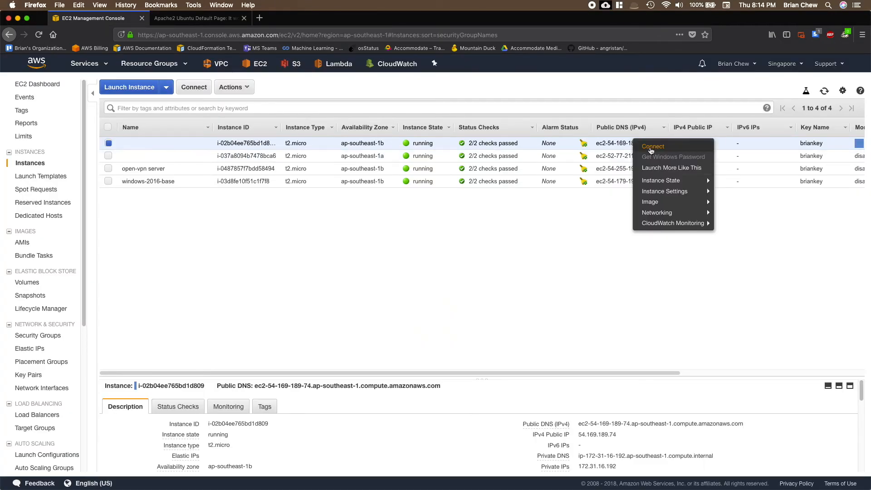
left_click(650, 147)
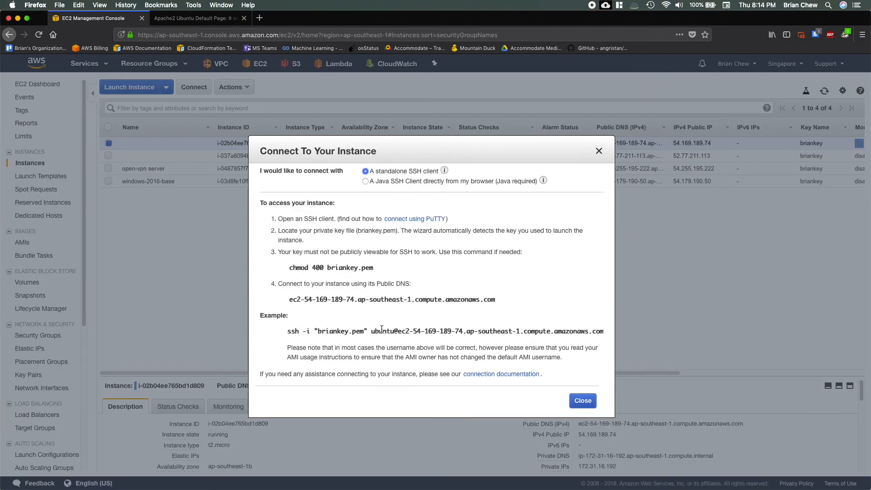
triple_click(382, 328)
key("super+c")
left_click(599, 152)
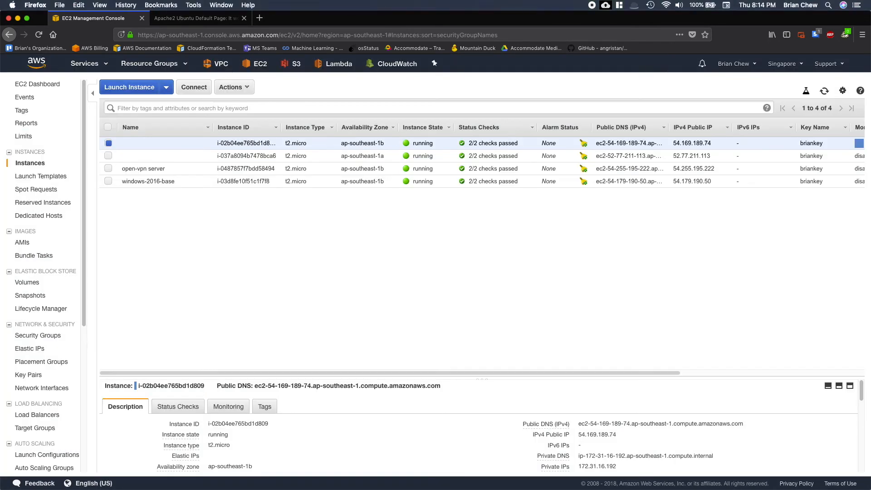
- Switch to Terminal, connect to the instance with the copied SSH command and place the window over the console
key("super+Tab")
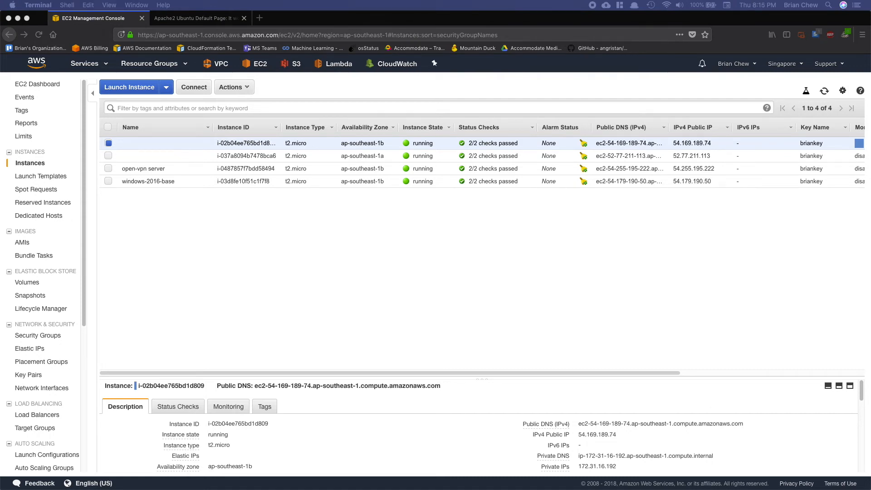
left_click_drag(0, 179, 578, 167)
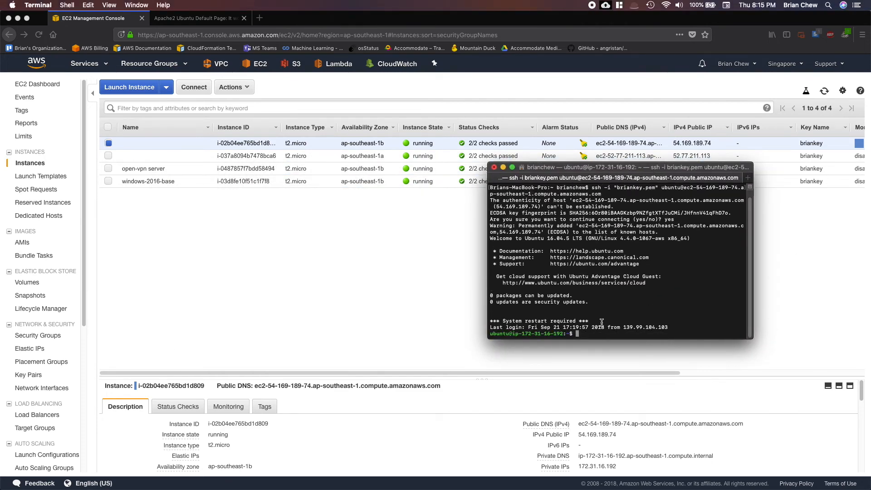
left_click_drag(560, 171, 0, 170)
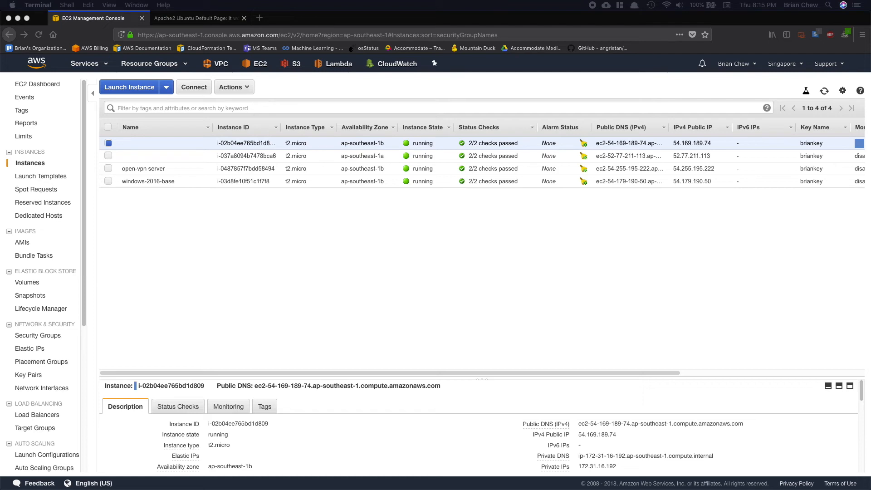
left_click_drag(594, 0, 599, 131)
- Refresh the instance's package lists with sudo apt-get update
type("apt-")
key("BackSpace")
type("ins")
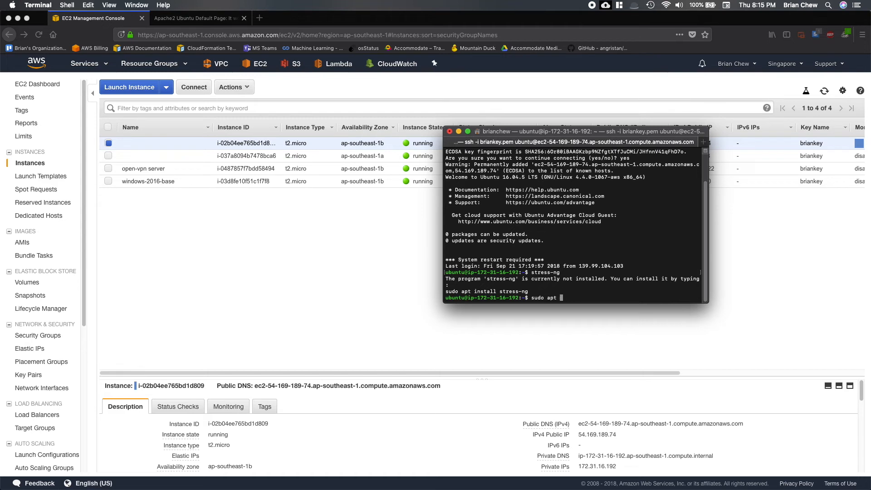
type("get update")
key("Return")
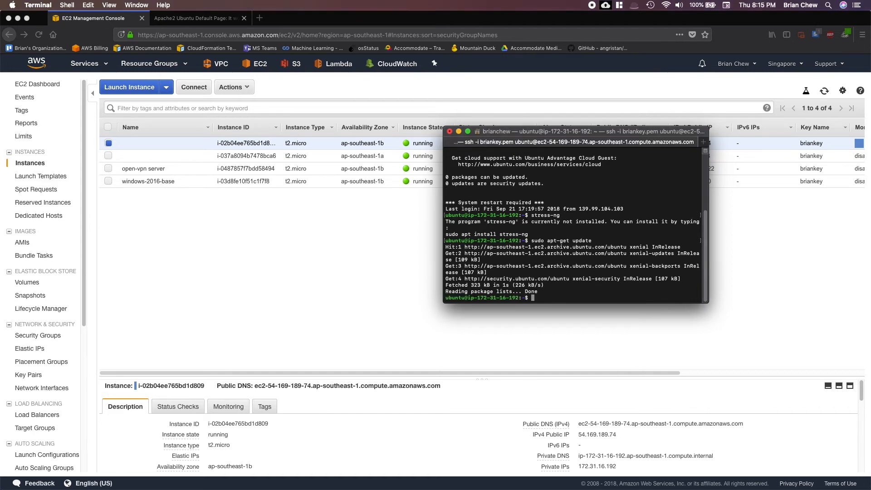
- Install the stress testing tool with sudo apt install stress-ng and accept the installation
type("sudo apt-install stress-")
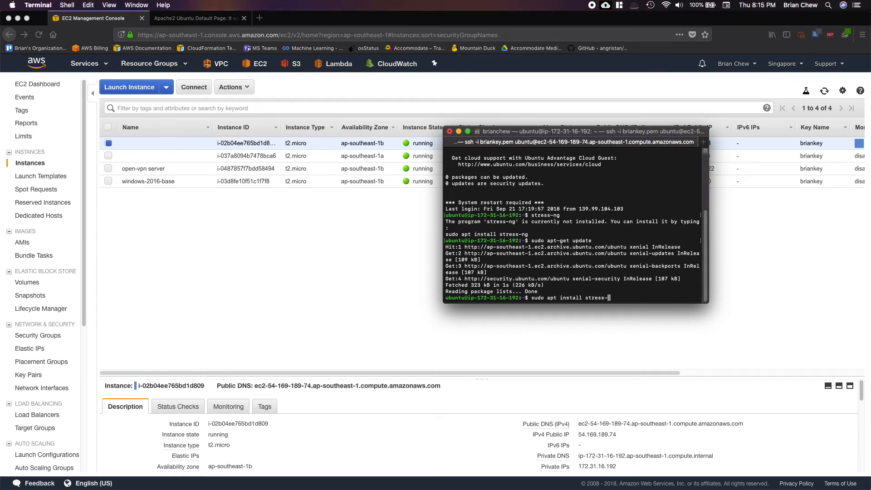
type("ng")
key("Return")
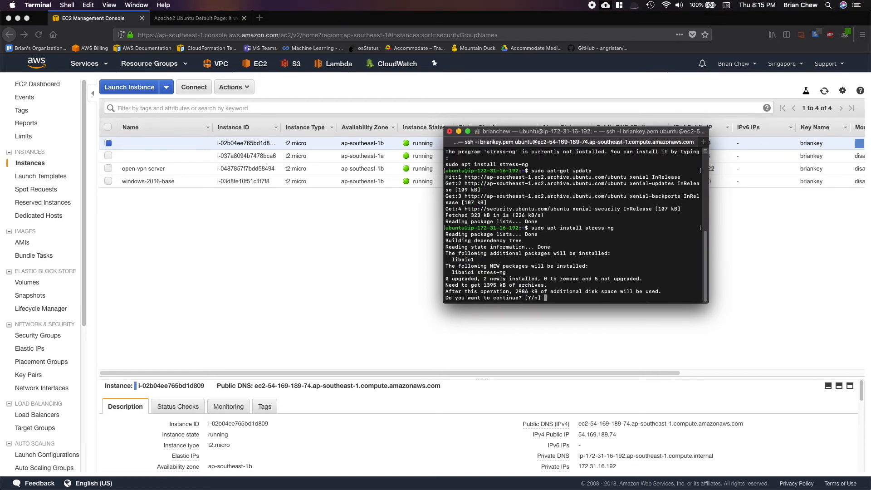
type("y")
key("Return")
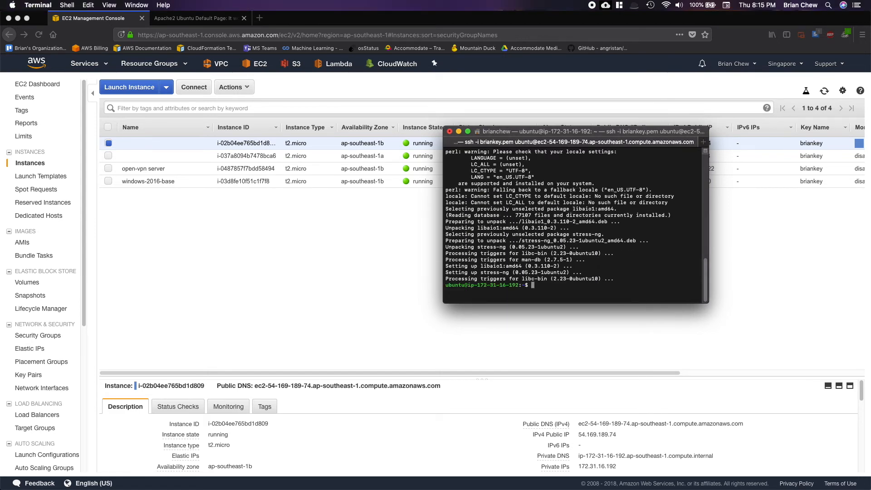
- Start a CPU load test with stress-ng --cpu 1024 and interrupt it
type("stress-ng --cpu 1024")
key("Return")
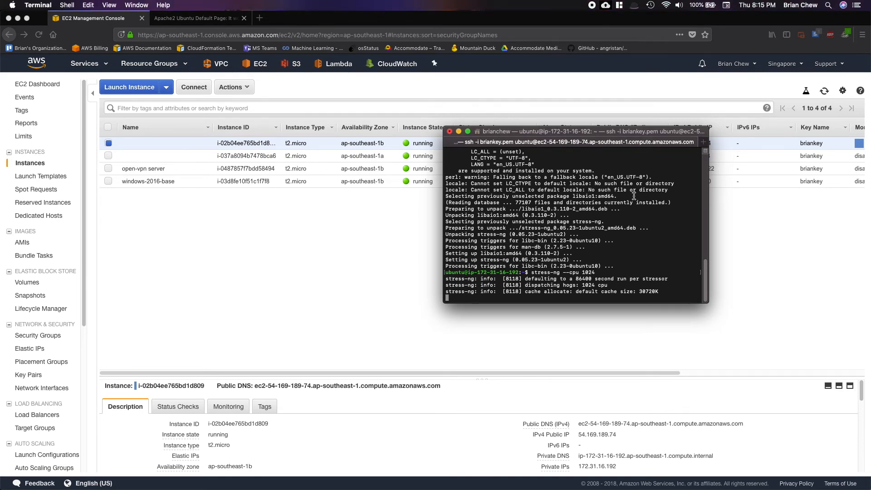
key("ctrl+c")
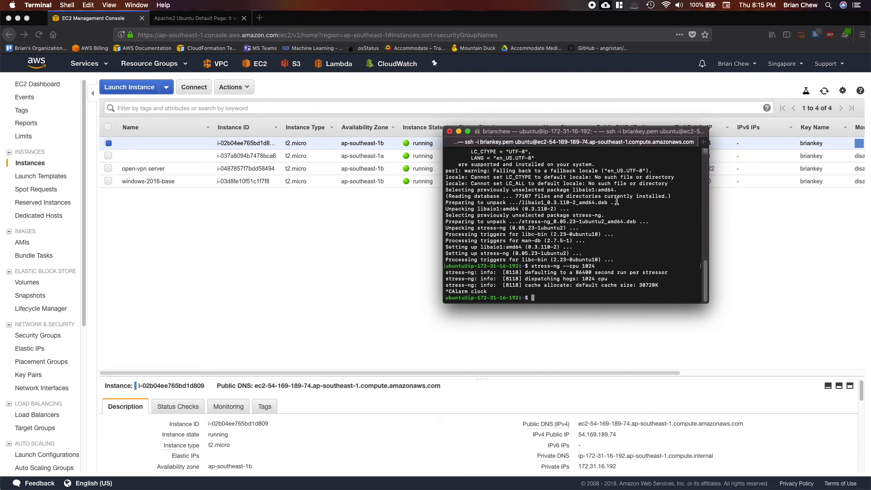
- Open a second terminal session, connect to the same instance with the copied SSH command and run top
left_click(703, 142)
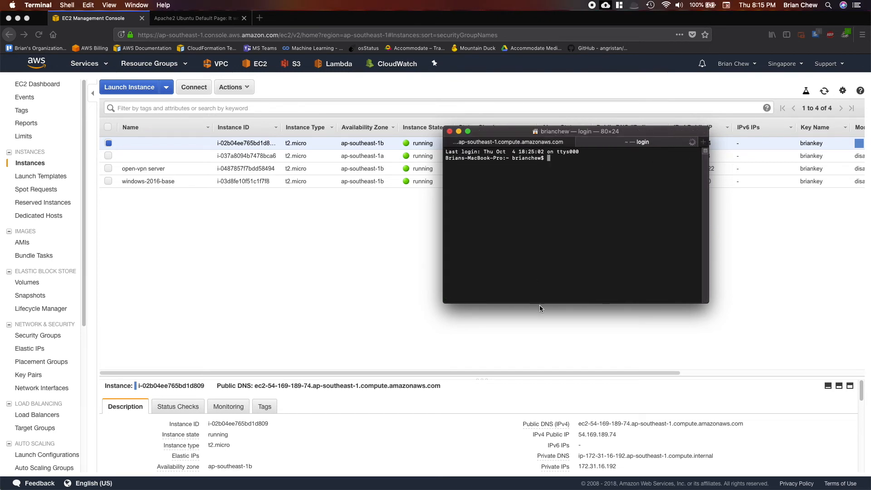
key("super+v")
key("Return")
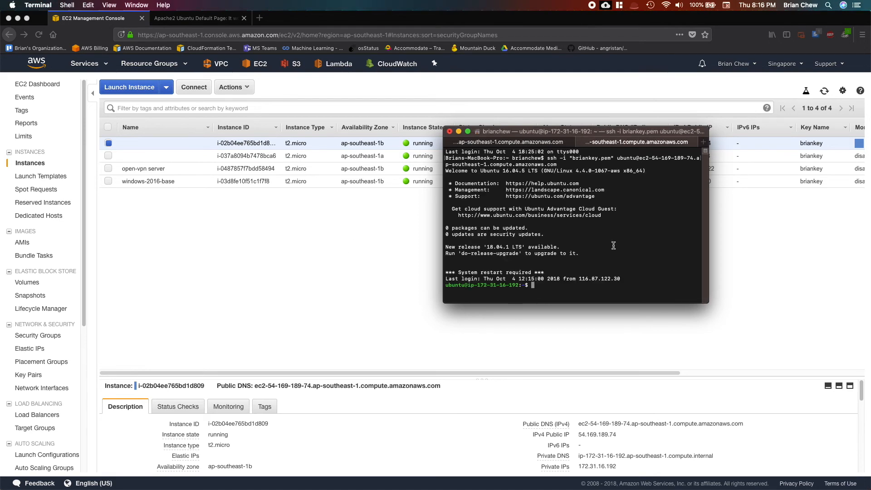
type("top")
key("Return")
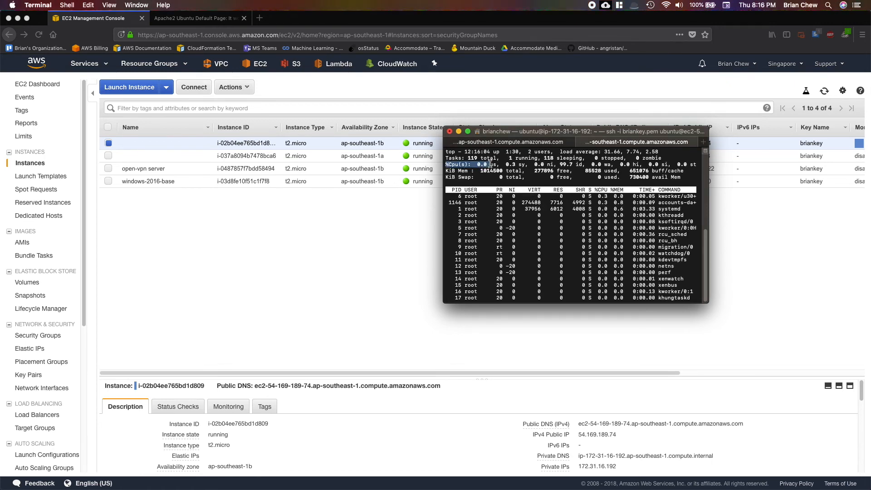
- Run stress-ng --cpu 1024 again in the first session, watch the load in top and move the Terminal window aside
left_click(511, 144)
key("Up")
key("Return")
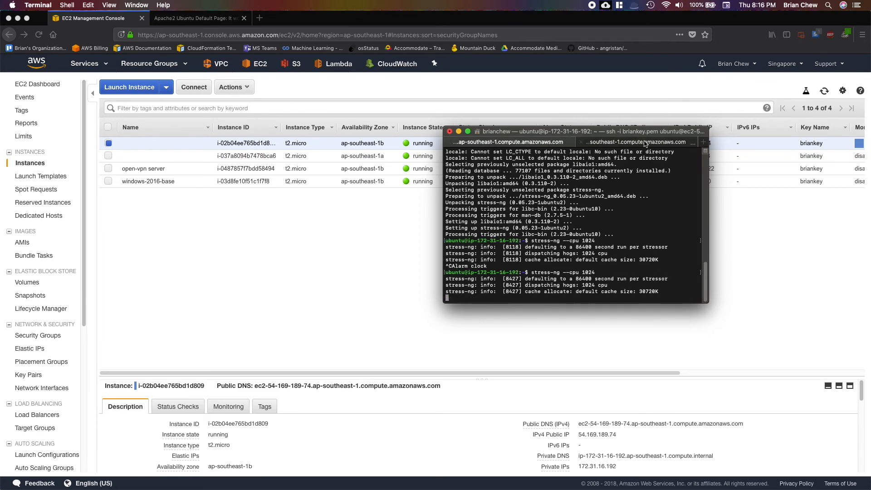
key("super+shift+bracketright")
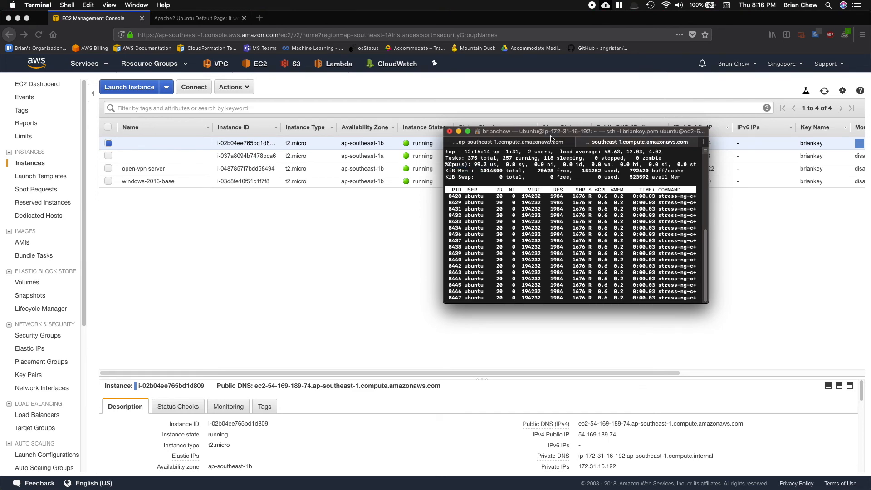
left_click_drag(561, 131, 244, 204)
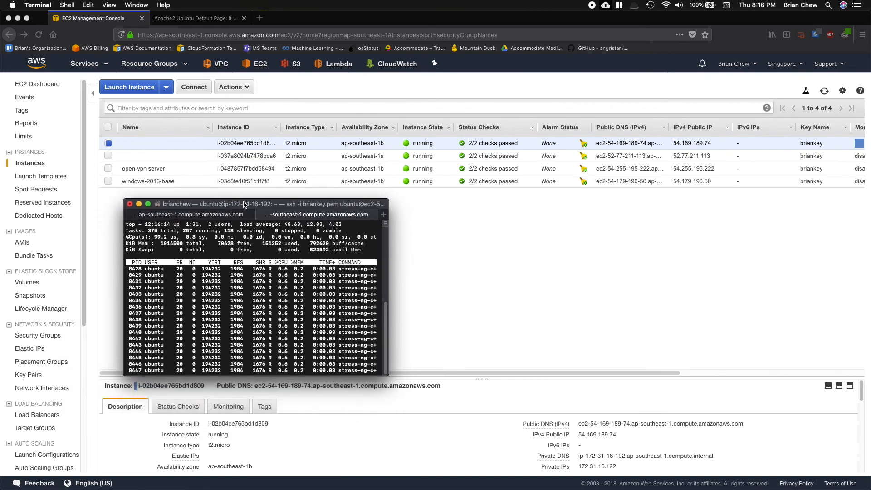
- Switch back to Firefox, go to the Auto Scaling groups and view the activity history of the -ASG1 group
left_click(638, 221)
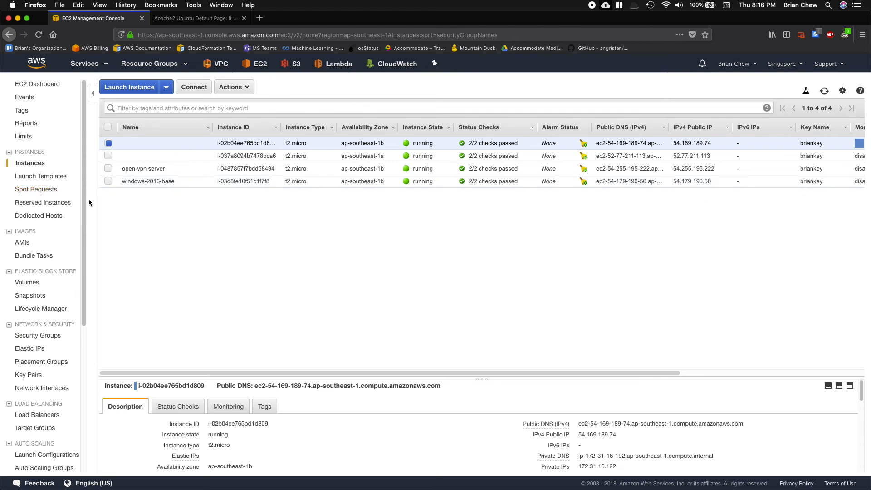
scroll(41, 318, "down", 5)
left_click(44, 321)
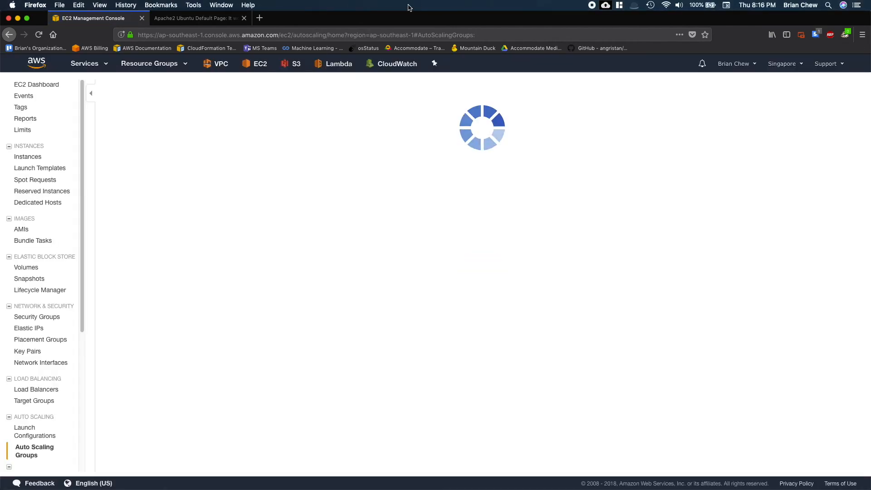
left_click(210, 154)
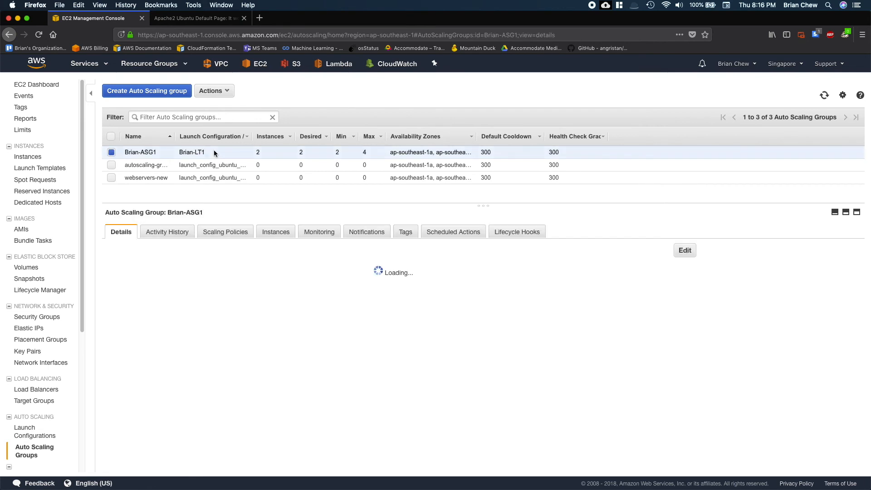
left_click(177, 232)
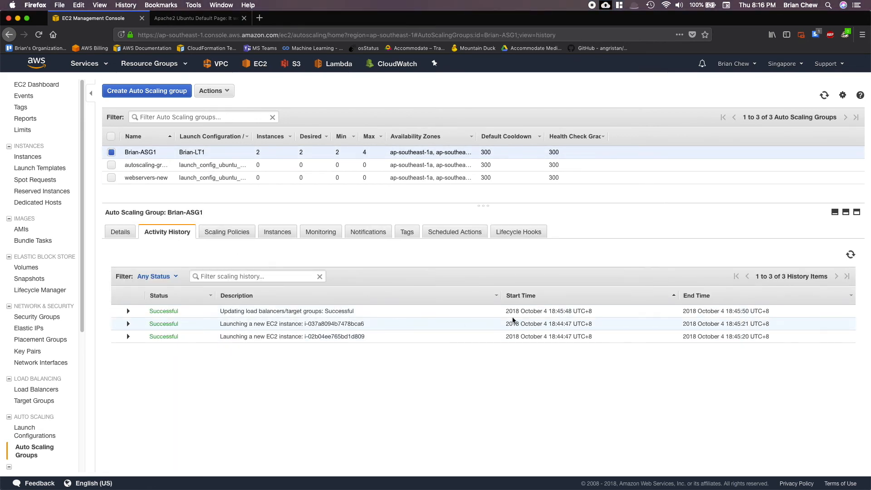
- Review the group's monitoring graphs and scaling policy, and look at the details of the load balancer update in its activity history
left_click(319, 232)
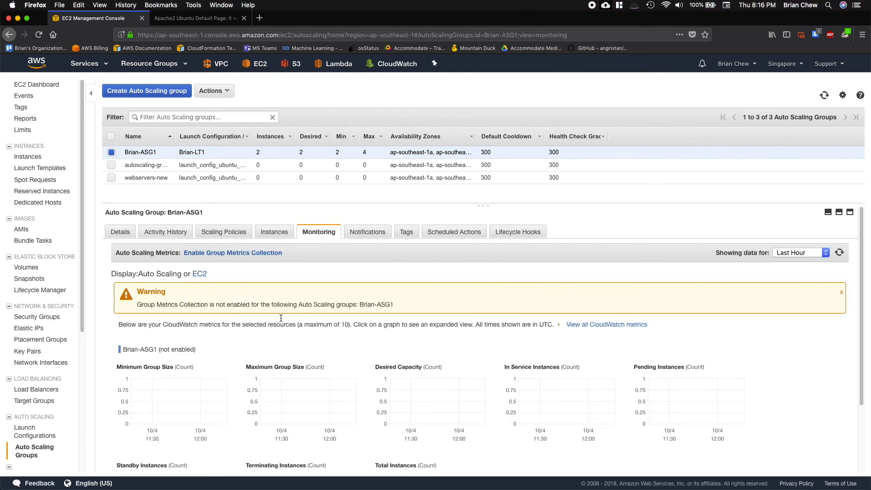
left_click(225, 232)
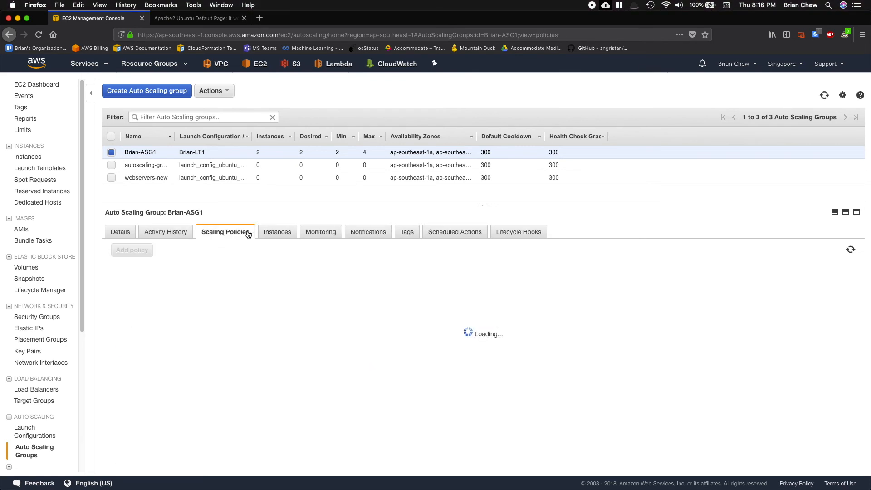
mouse_move(347, 306)
left_mouse_down()
mouse_move(254, 306)
mouse_move(350, 306)
left_mouse_up()
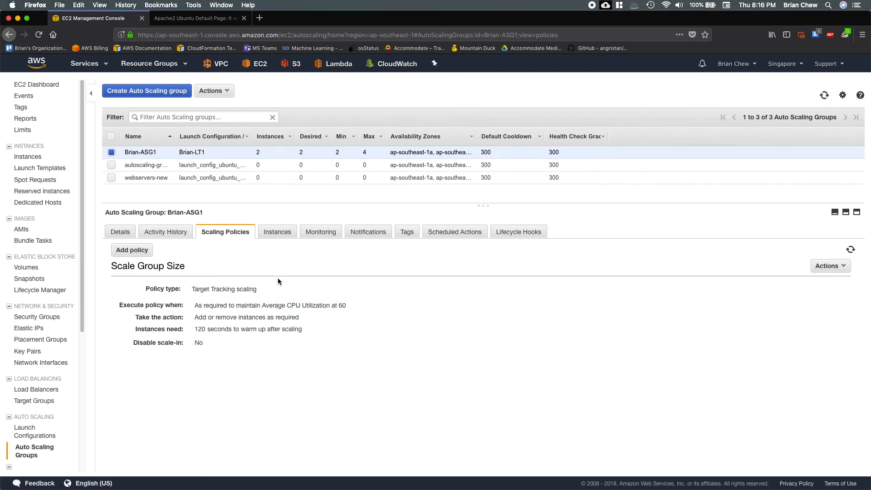
left_click(158, 235)
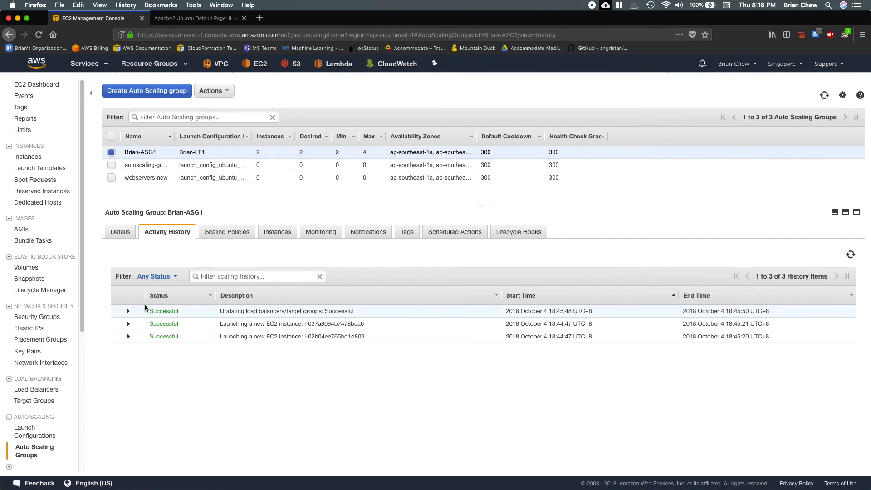
left_click(128, 312)
left_click(128, 311)
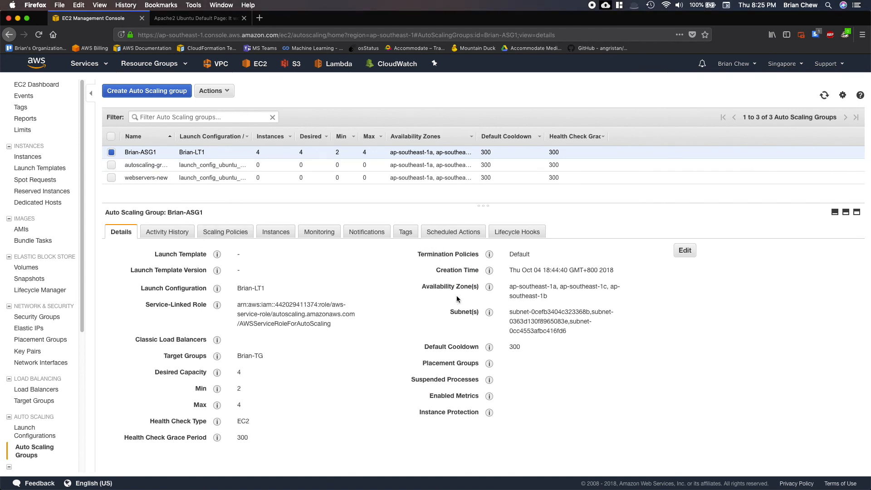
- Recheck the -ASG1 group's target tracking policy and its activity history for newly launched instances
left_click(249, 234)
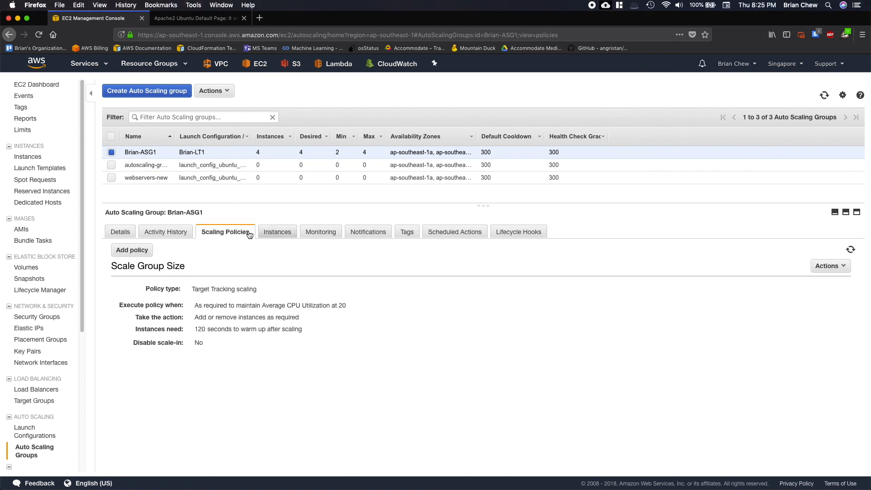
left_click(179, 233)
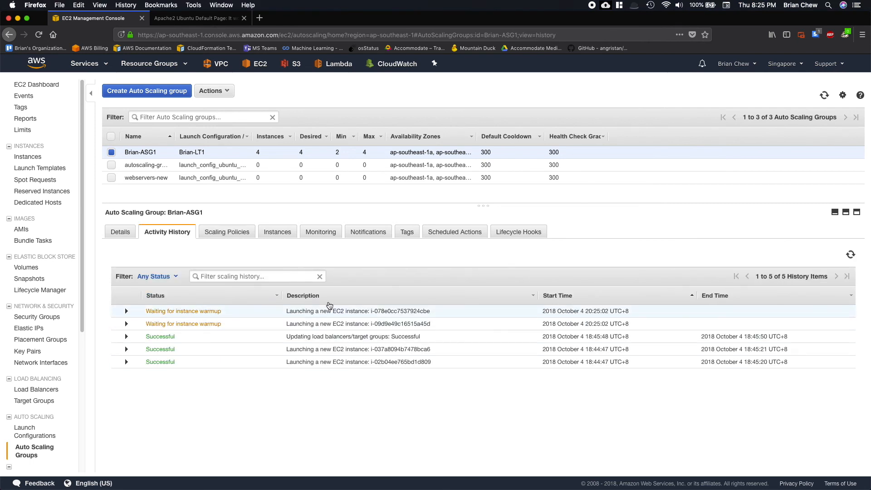
- Expand the newest instance launch in the -ASG1 group's activity history and read the cause of the scaling
left_click(184, 325)
left_click(176, 313)
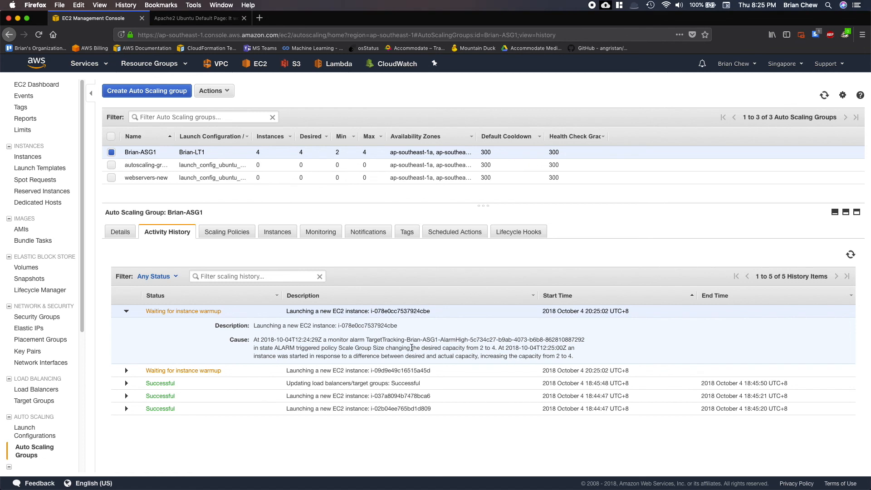
left_click_drag(339, 348, 512, 351)
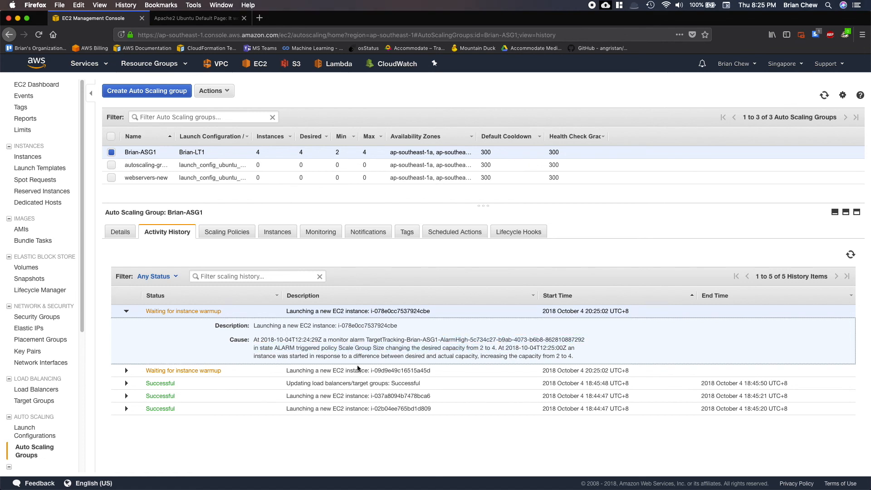
- Review the group's Scale Group Size policy, open it for editing to inspect its settings, and leave without saving
left_click(231, 232)
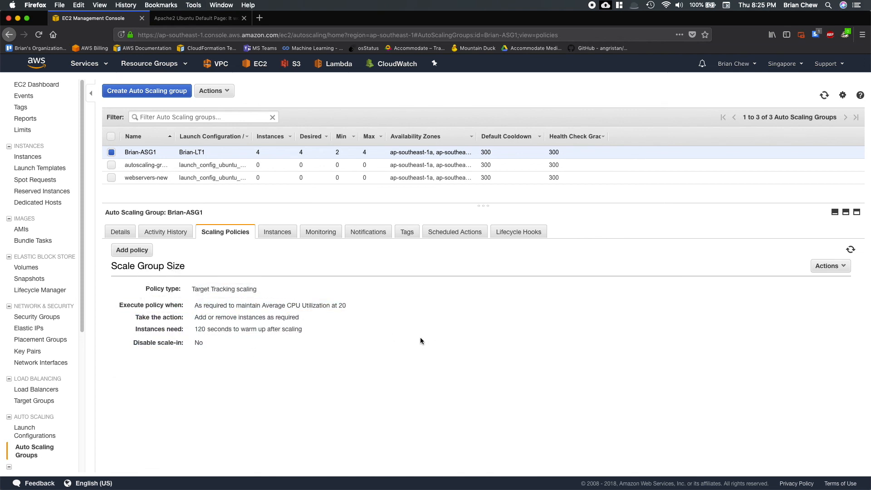
triple_click(353, 311)
left_click(353, 312)
left_click(830, 266)
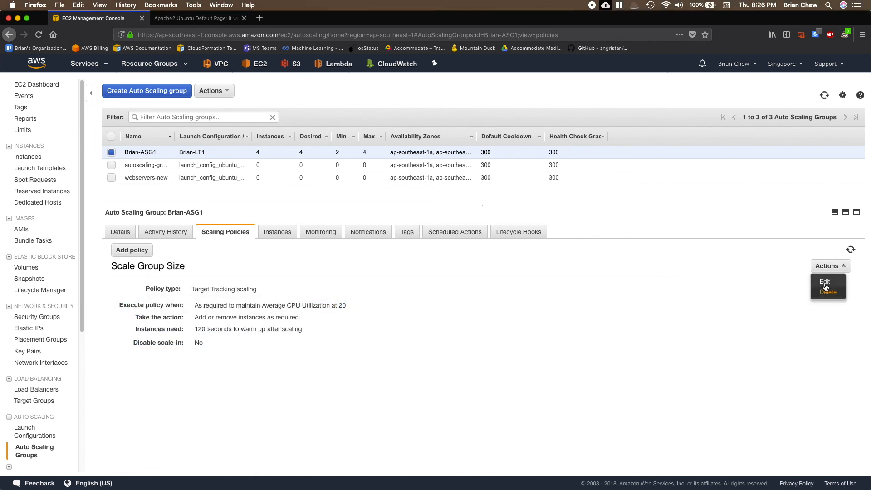
left_click(828, 282)
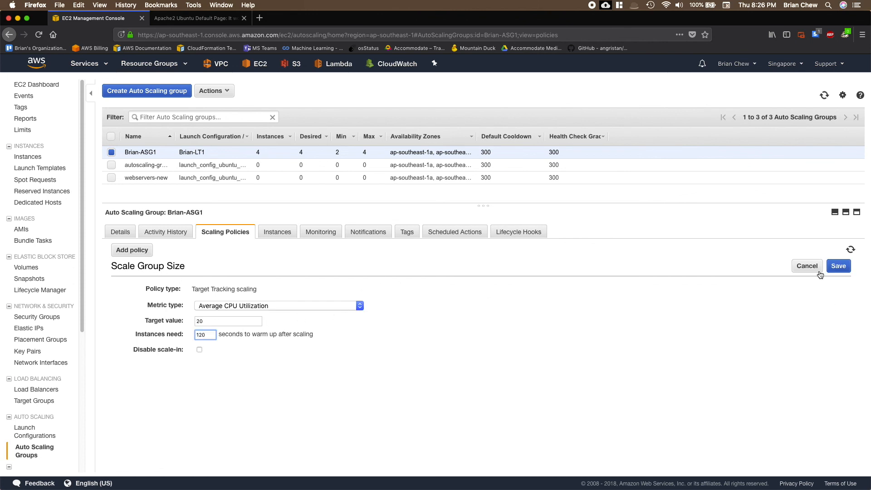
left_click(817, 268)
- Open the form for a new scaling policy, look through the available metric types and cancel it
left_click(139, 251)
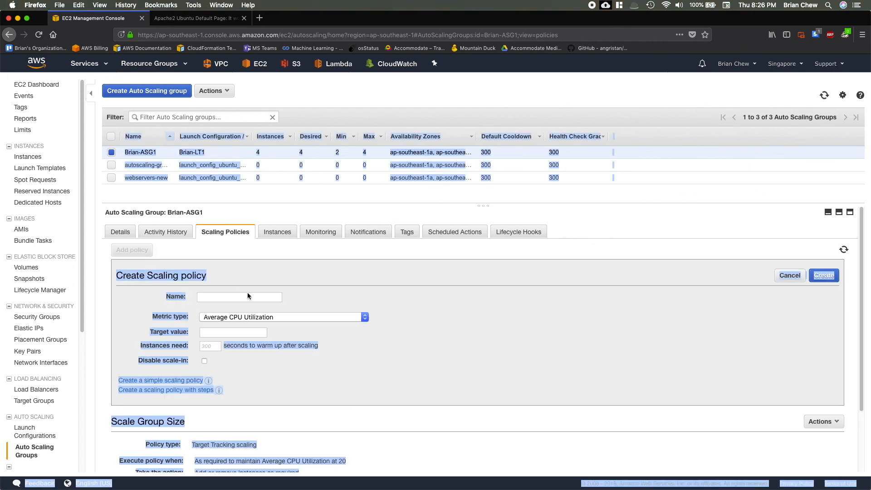
left_click(284, 317)
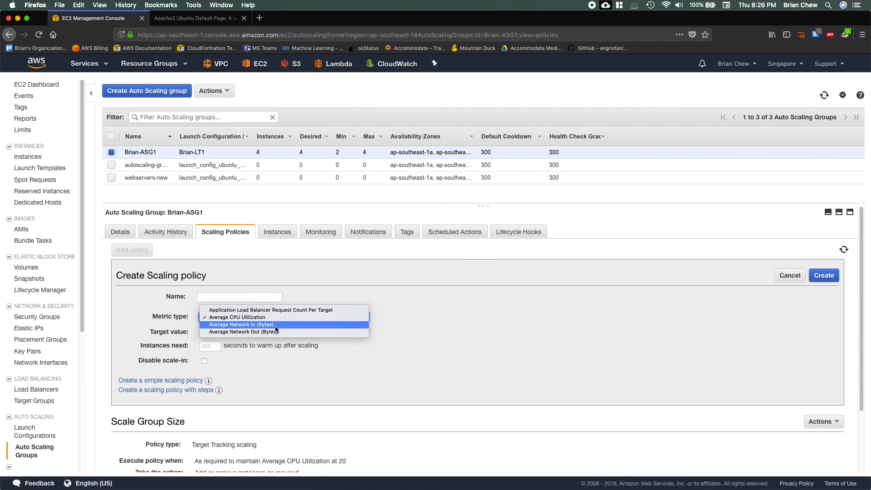
left_click(470, 325)
left_click(790, 275)
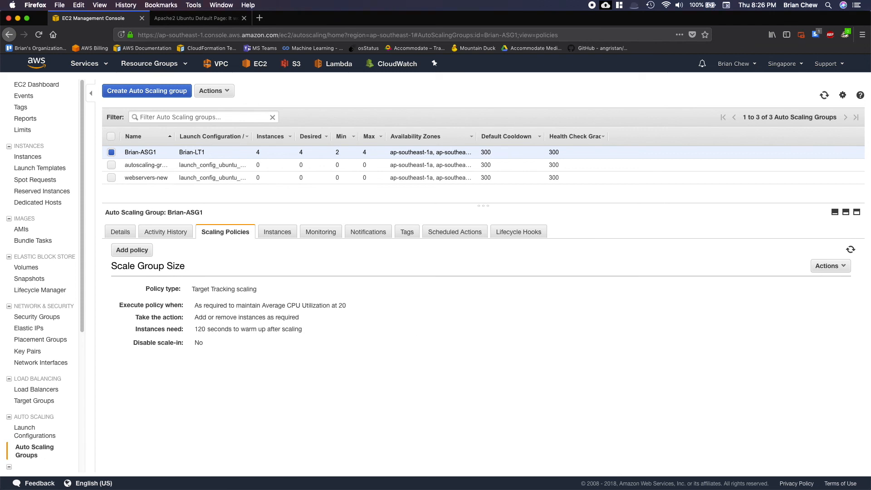
- Check the load in Terminal, return to Firefox, load the EC2 instances list and view the Apache2 default page served through the load balancer
key("super+Tab")
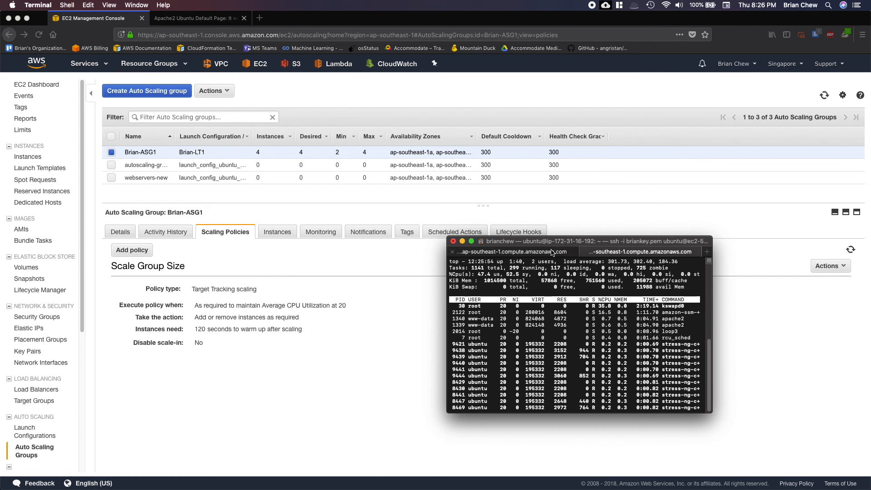
left_click(195, 18)
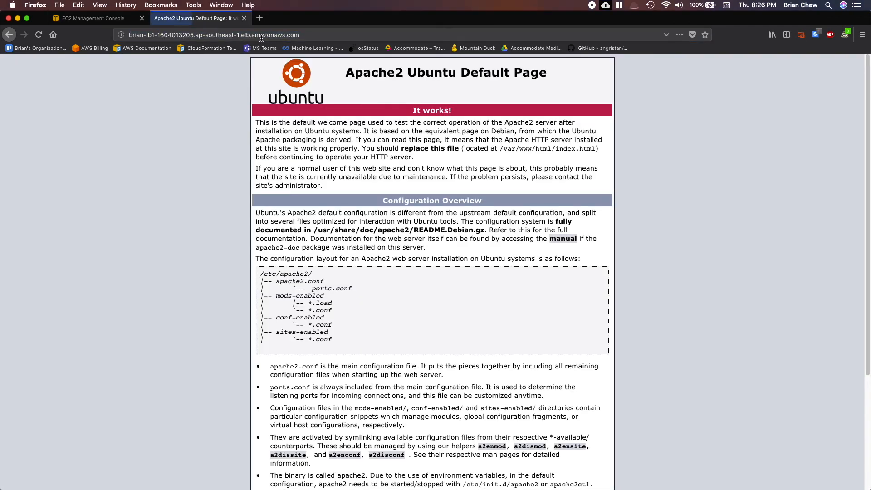
left_click(93, 19)
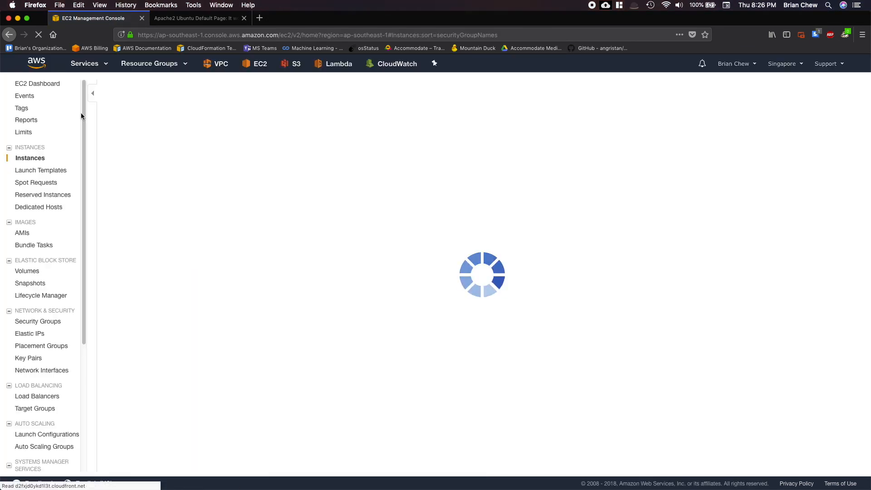
left_click(221, 18)
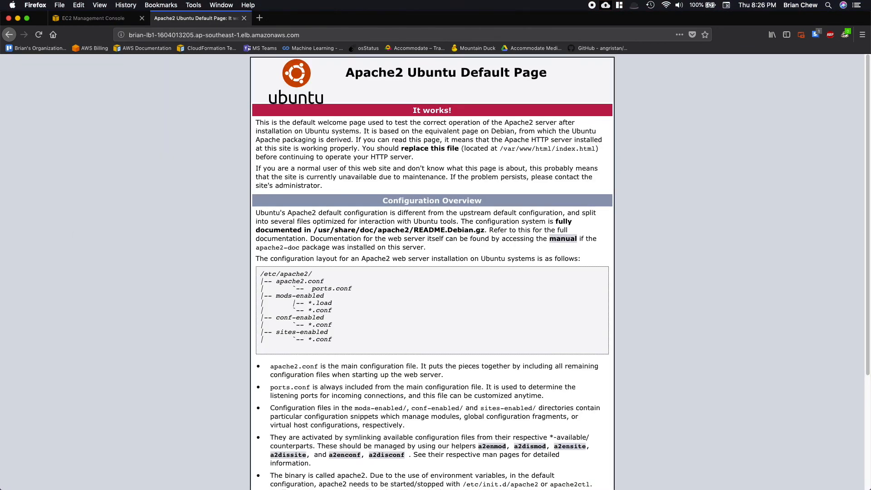